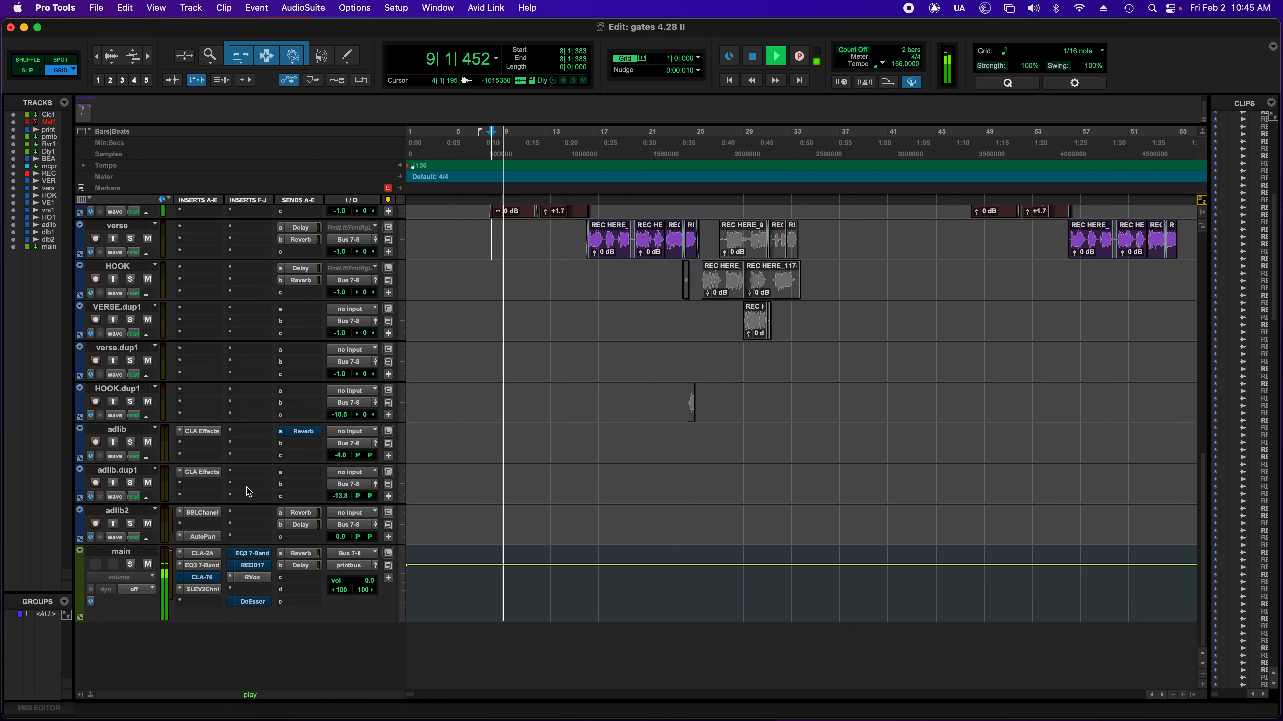
Open the CLA-2A compressor on the main track and, during playback, set its peak reduction to about 58 and gain to about 50.
left_click(202, 553)
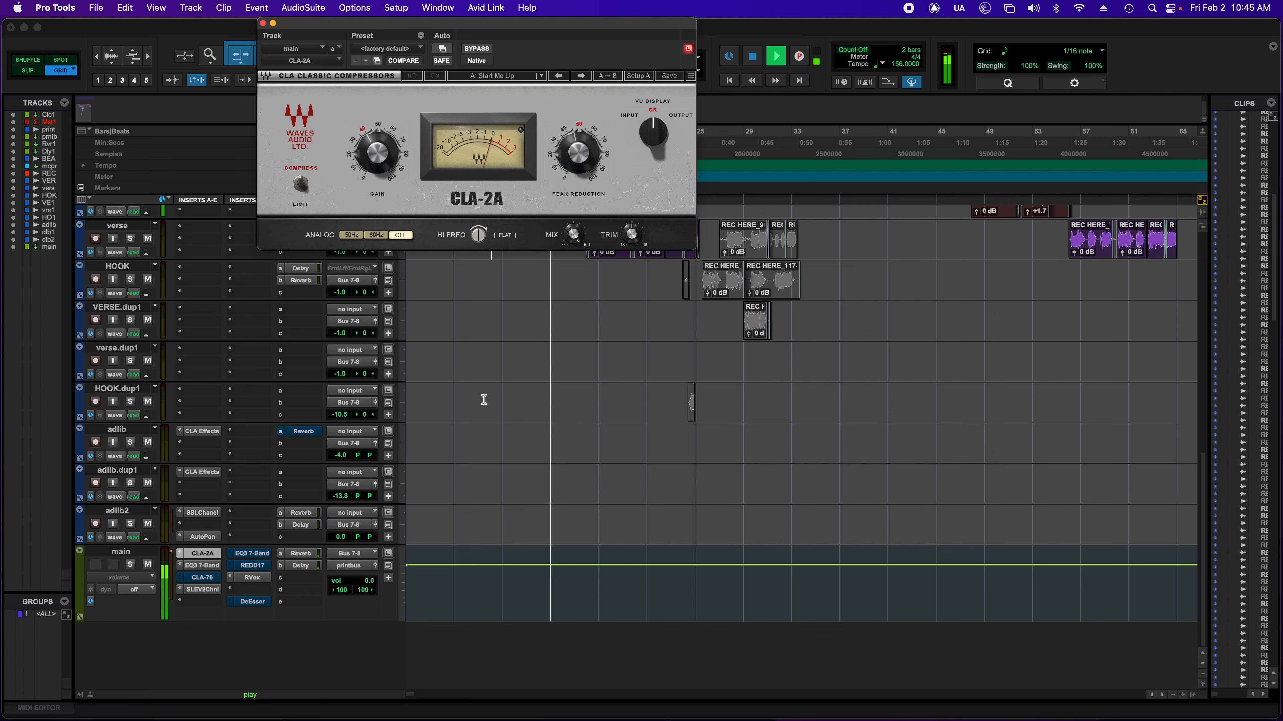
scroll(483, 399, "up", 3)
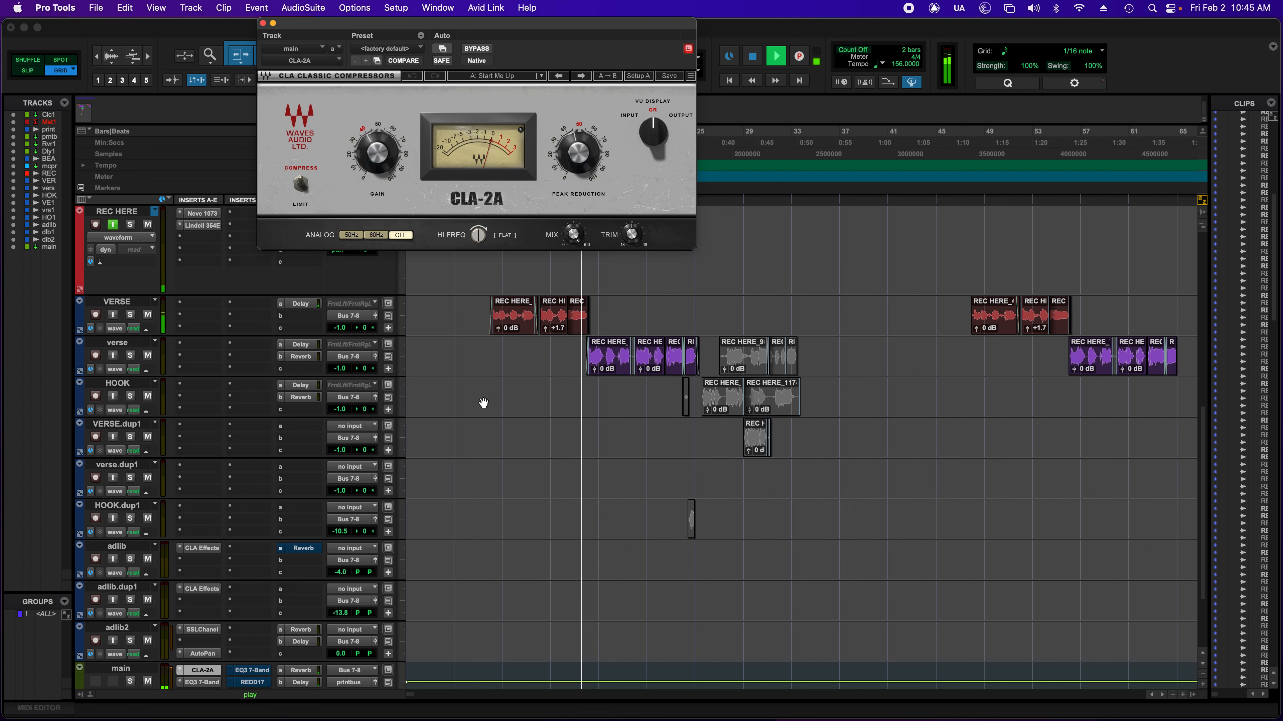
scroll(483, 403, "down", 2)
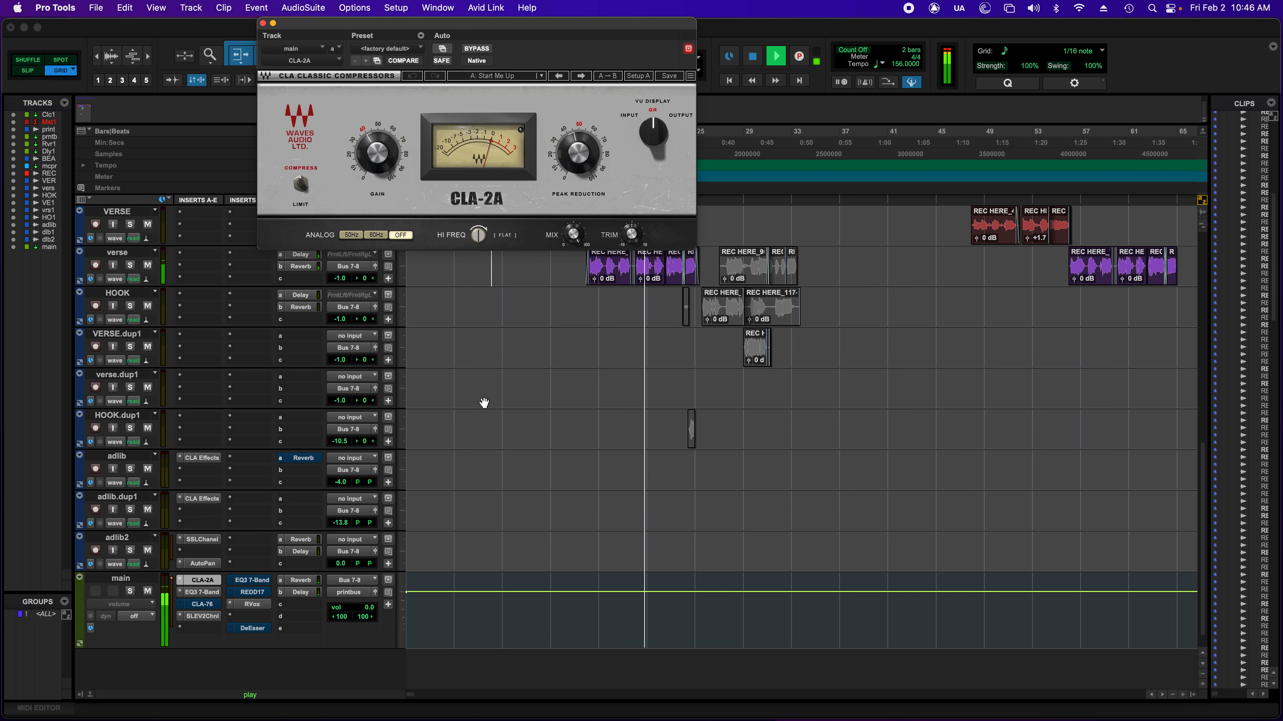
key("space")
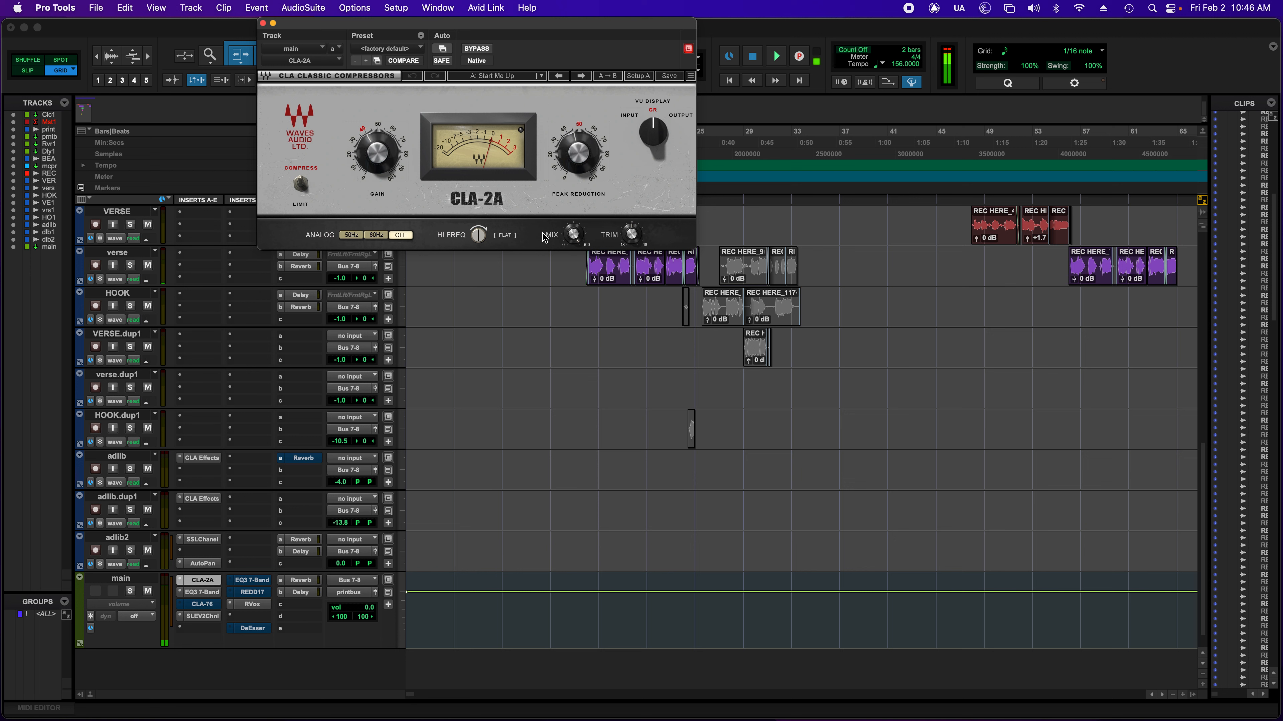
key("space")
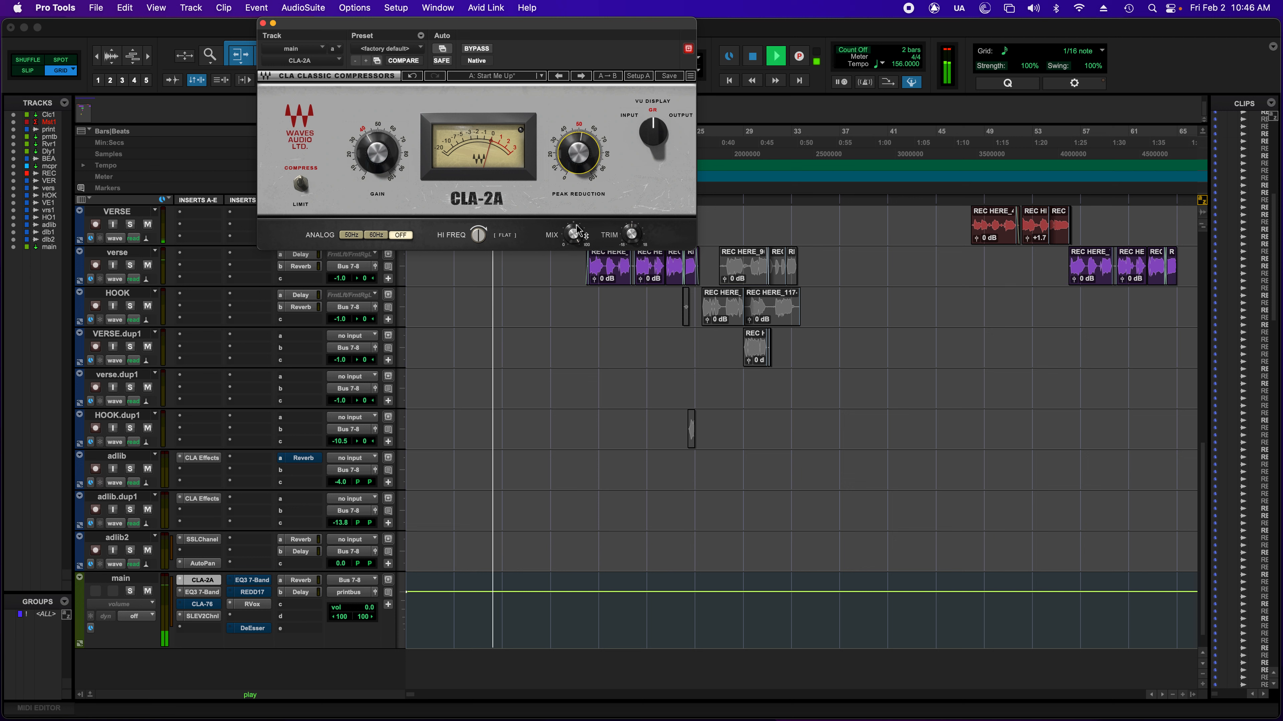
mouse_move(479, 241)
left_click_drag(590, 146, 589, 139)
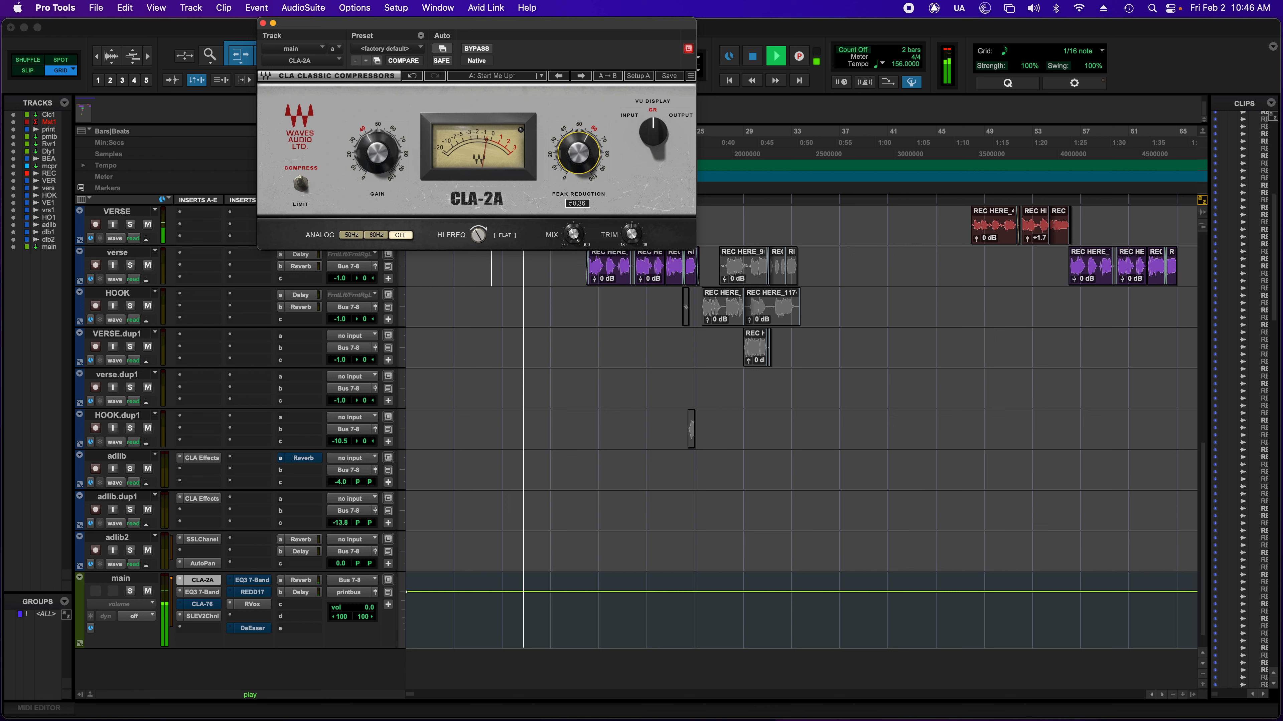
left_click_drag(361, 176, 377, 157)
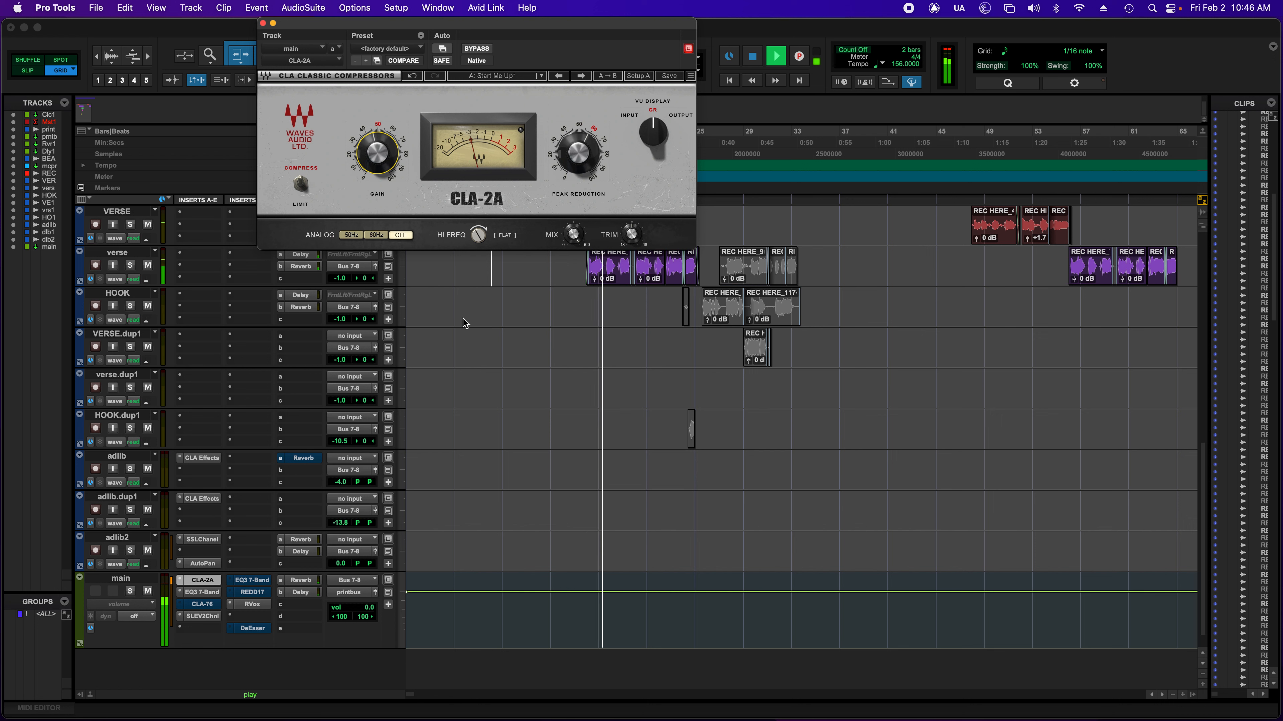
In the main track's first EQ3 7-Band, cut the HMF band by 6.0 dB at 3.63 kHz with a Q of 8.51.
left_click(202, 592)
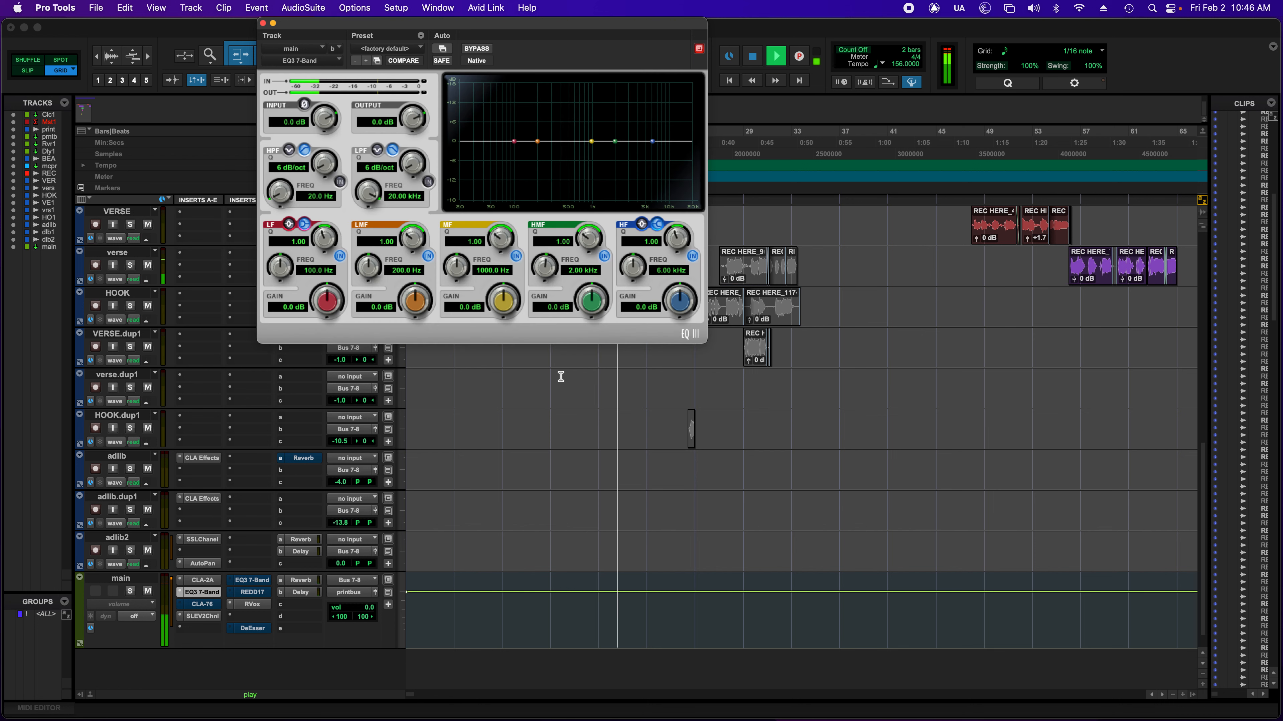
left_click_drag(591, 233, 591, 215)
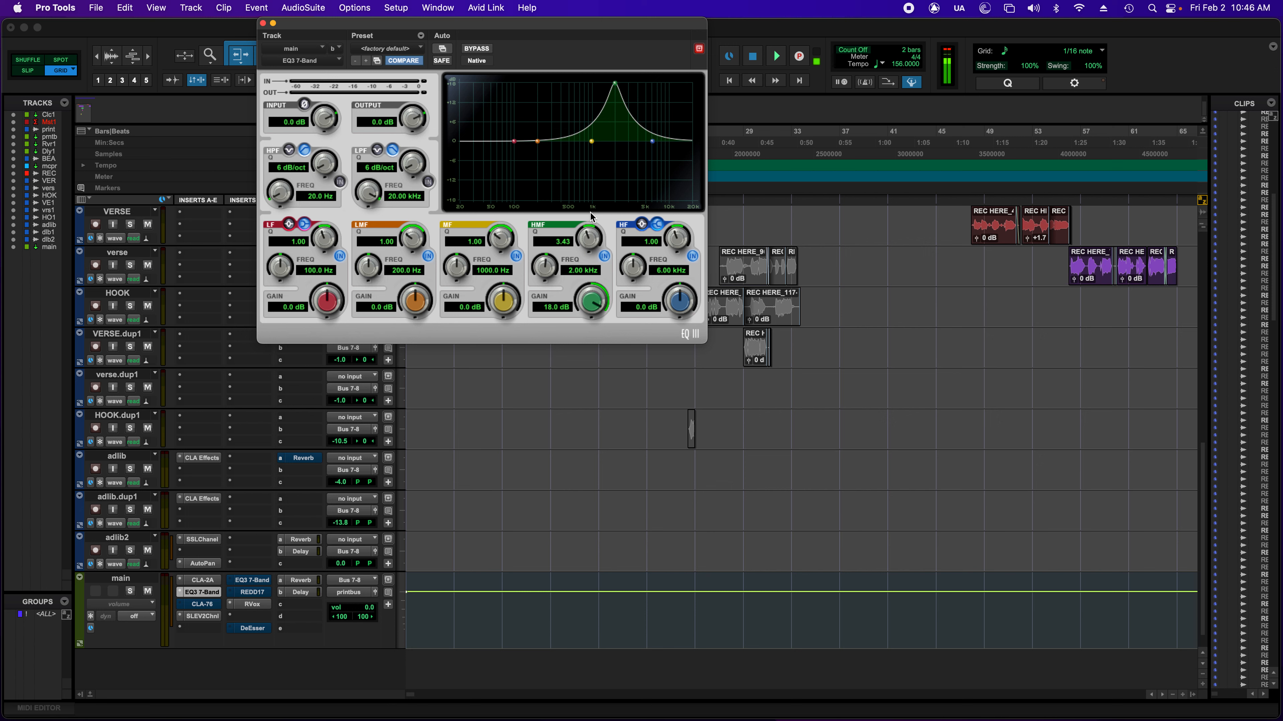
key("space")
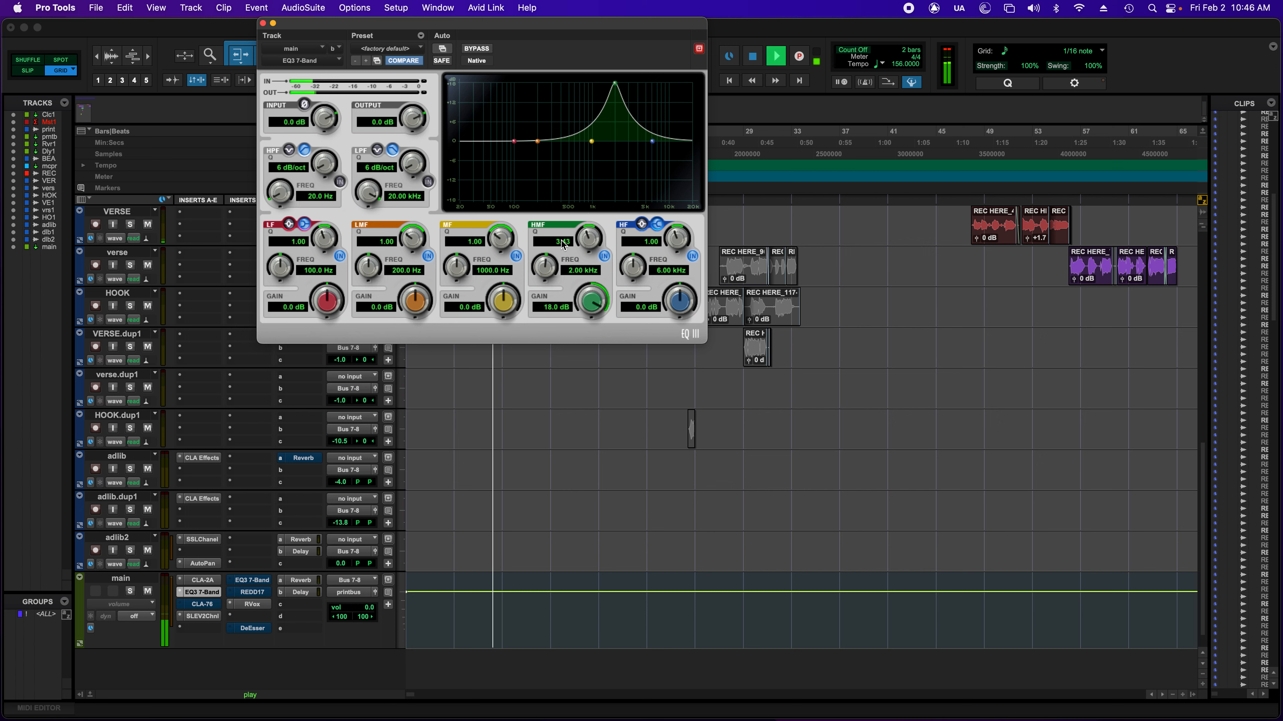
left_click_drag(541, 267, 596, 229)
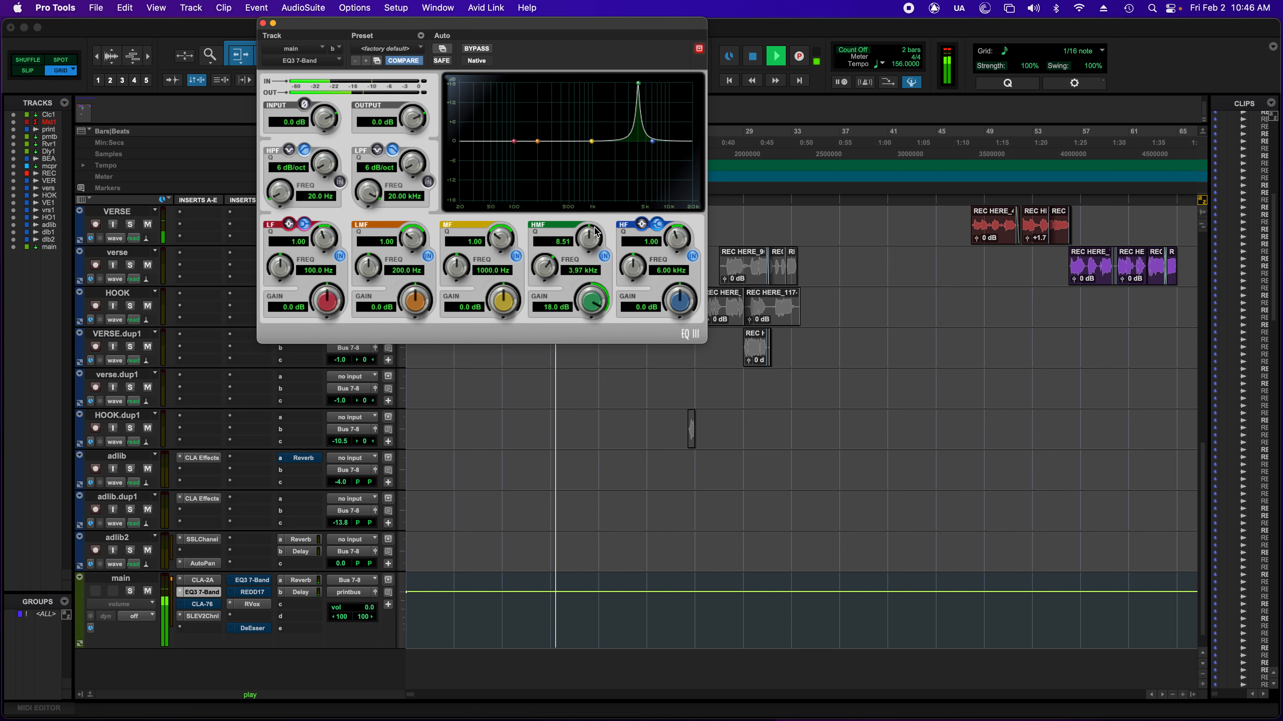
left_click_drag(544, 266, 546, 280)
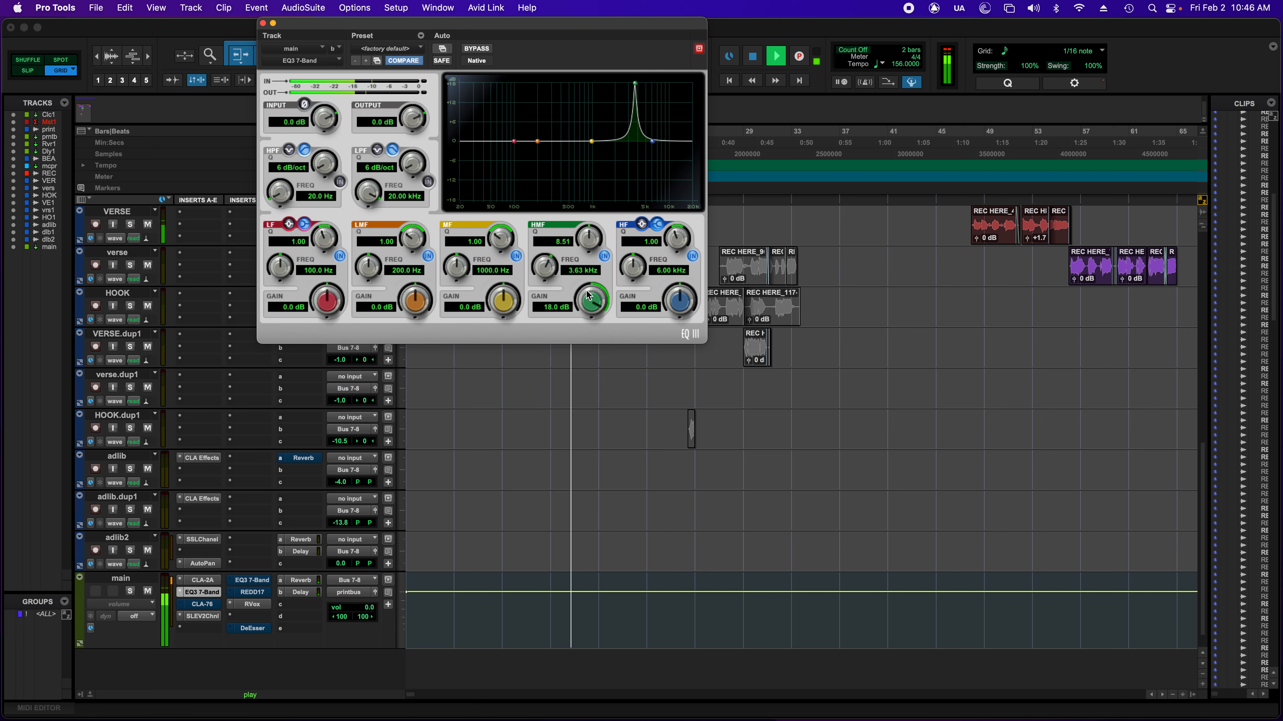
mouse_move(577, 333)
left_mouse_down()
mouse_move(570, 344)
mouse_move(572, 325)
left_mouse_up()
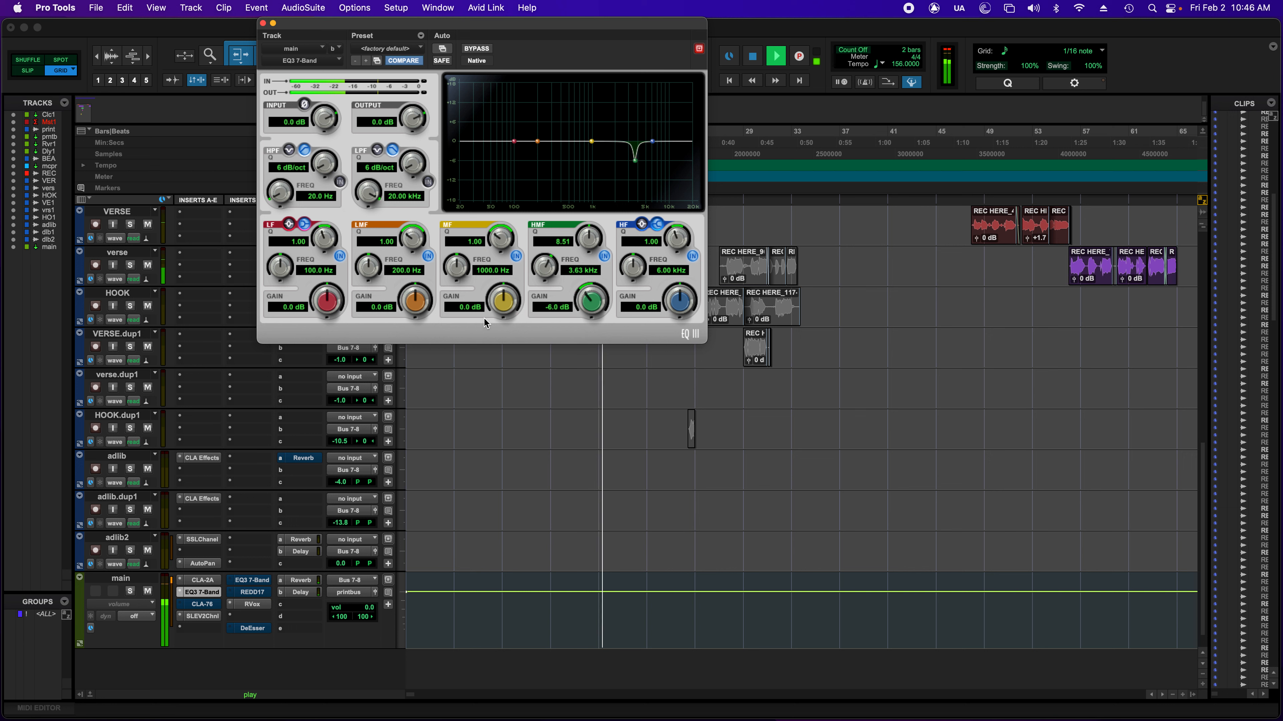
Cut the MF band by 4.5 dB at 820.7 Hz with Q 3.31, and the LMF band by 3.6 dB at 313.9 Hz with Q 5.50.
left_click_drag(486, 315, 509, 205)
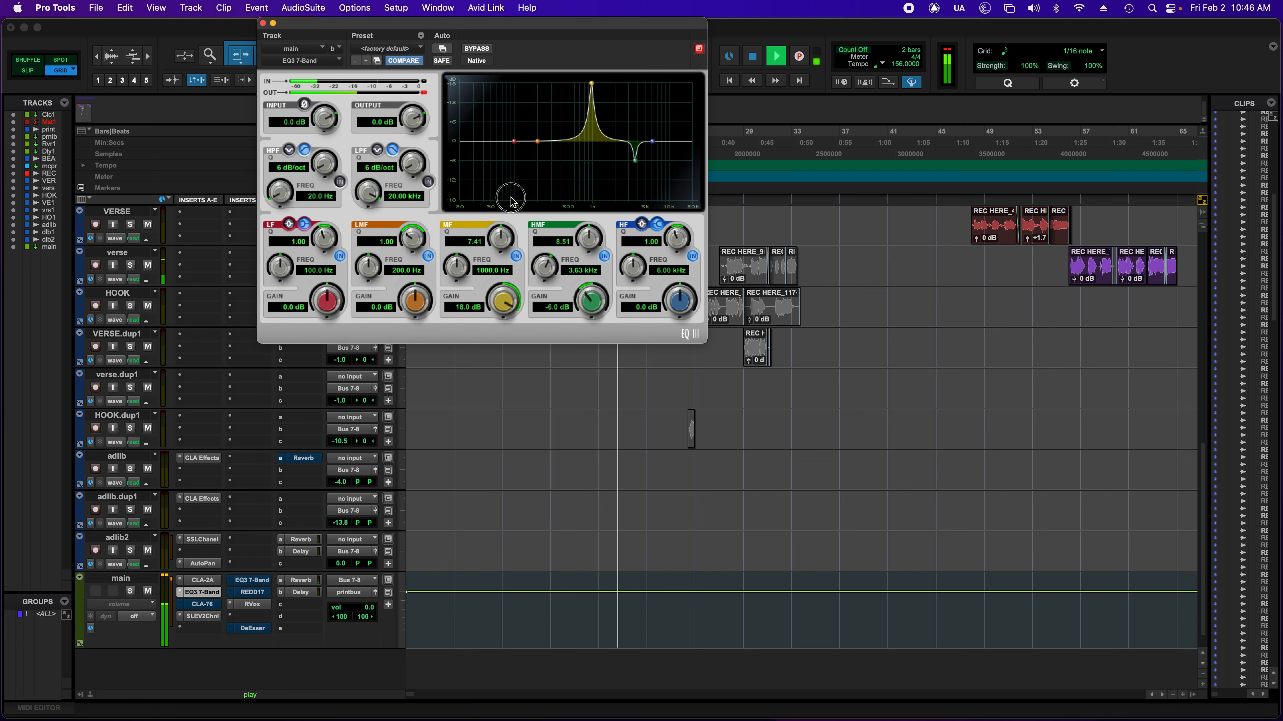
left_click_drag(453, 256, 451, 269)
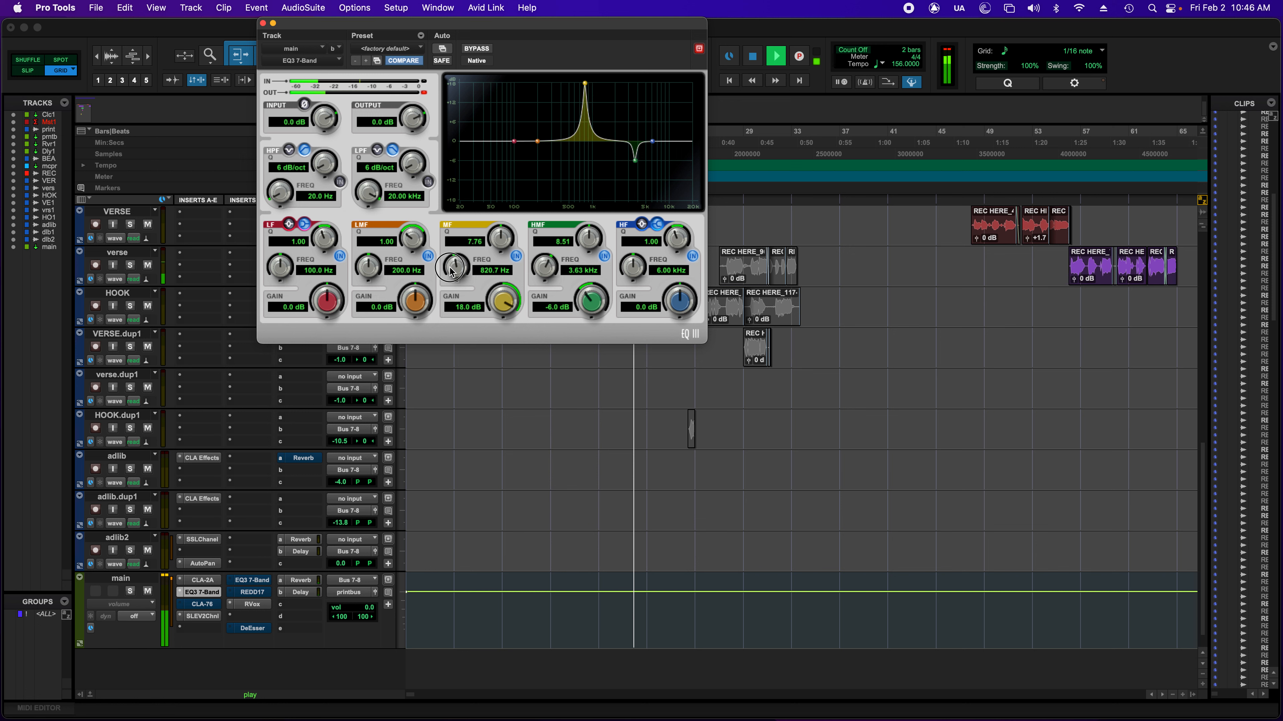
left_click_drag(511, 296, 492, 360)
left_click_drag(500, 239, 495, 259)
left_click_drag(418, 301, 420, 222)
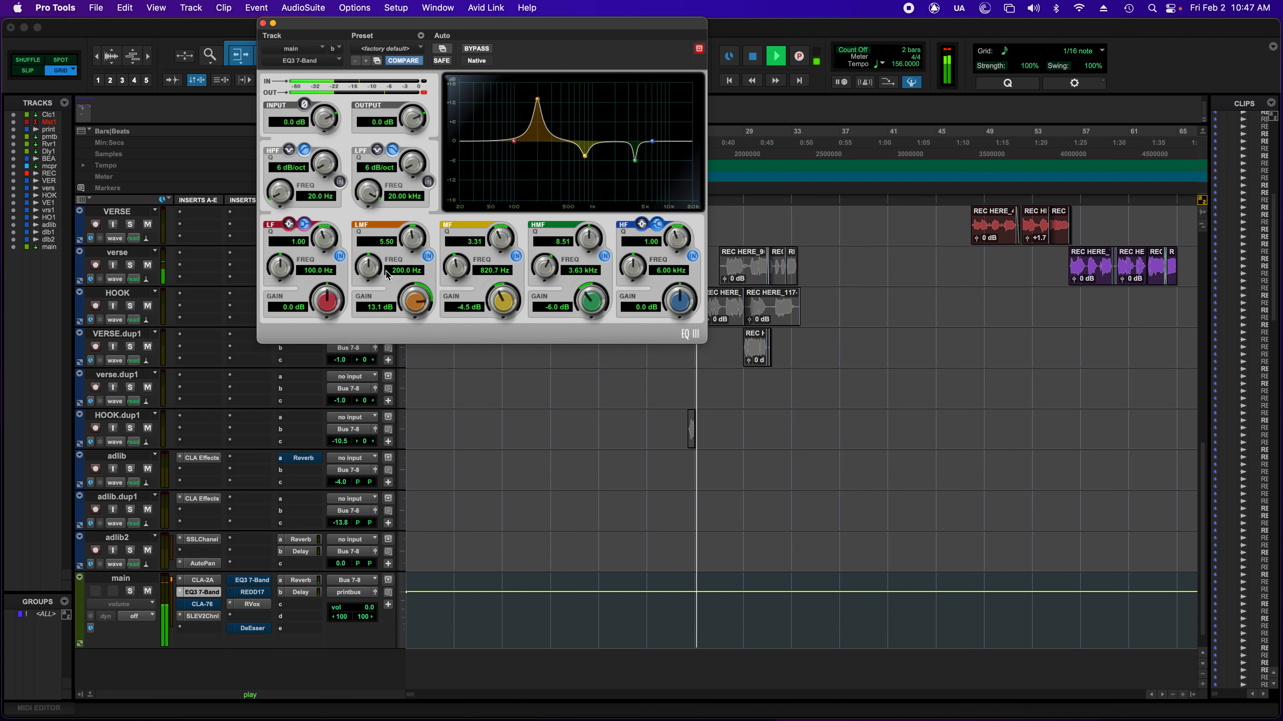
left_click_drag(376, 272, 400, 352)
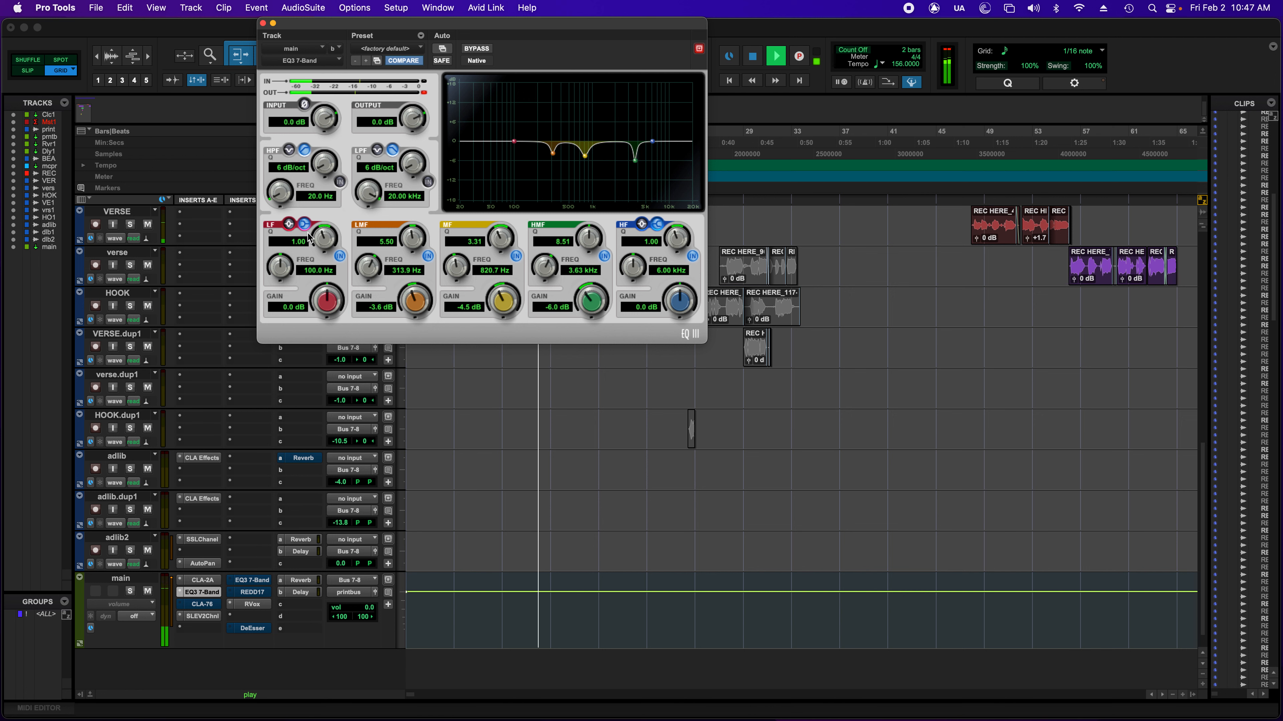
Switch the LF band to a peak shape and cut it by 6.7 dB at 121.3 Hz with a Q of 4.27.
left_click(294, 226)
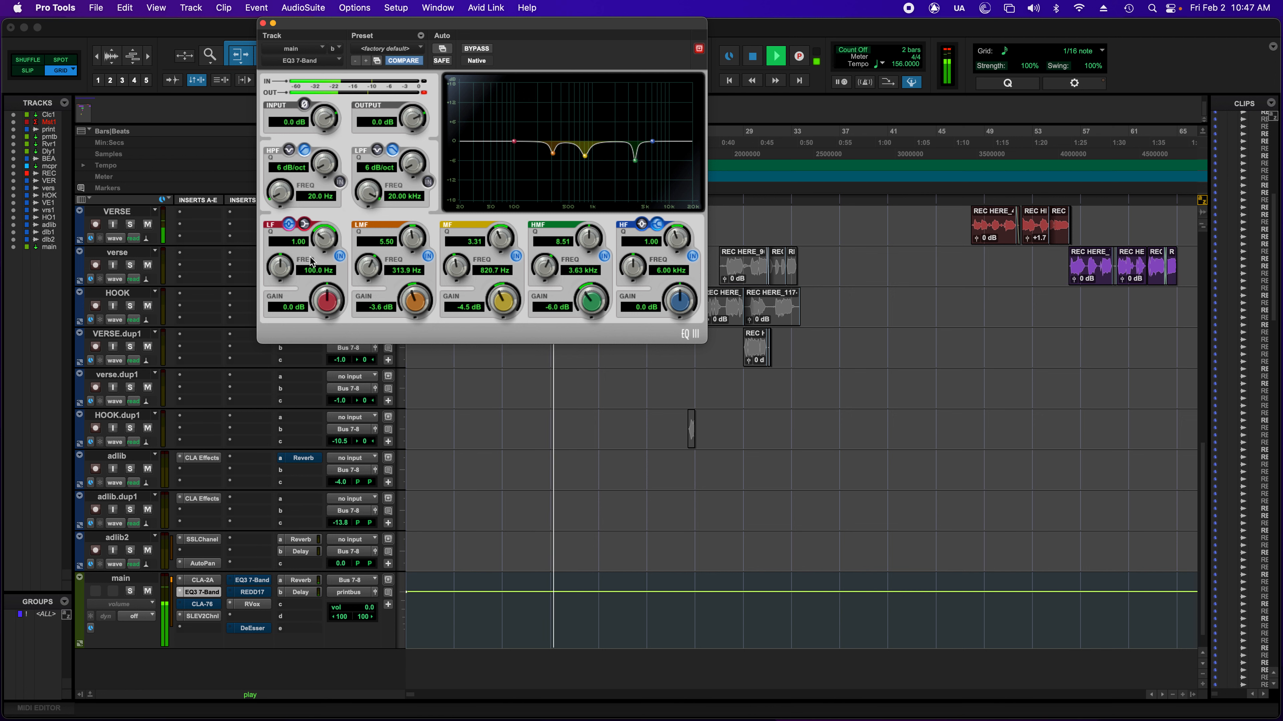
left_click_drag(322, 303, 317, 205)
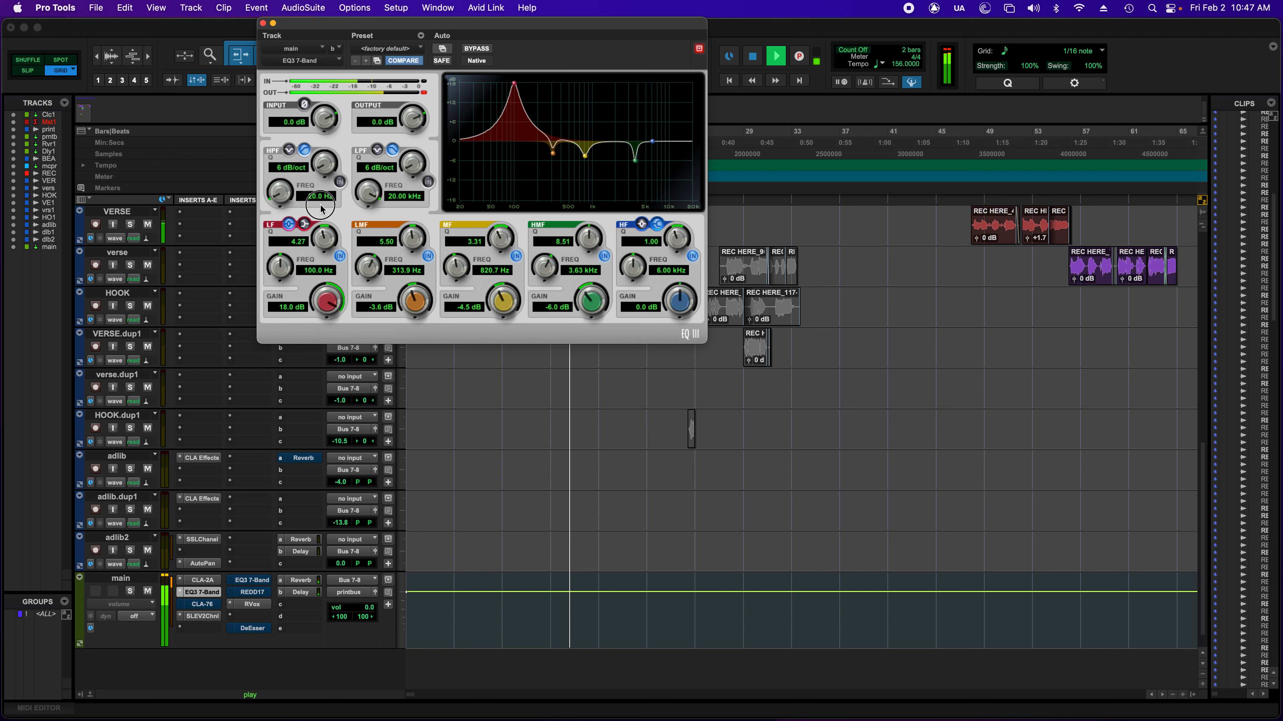
left_click_drag(278, 271, 280, 264)
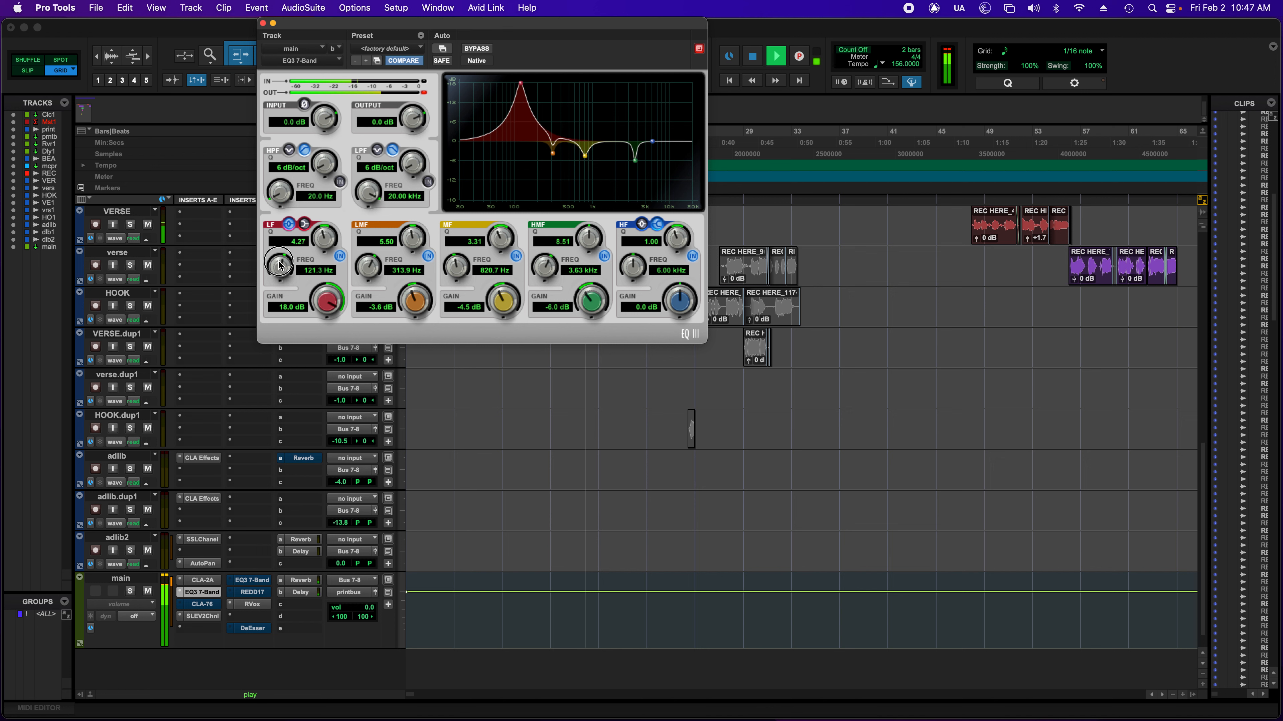
left_click_drag(322, 303, 314, 374)
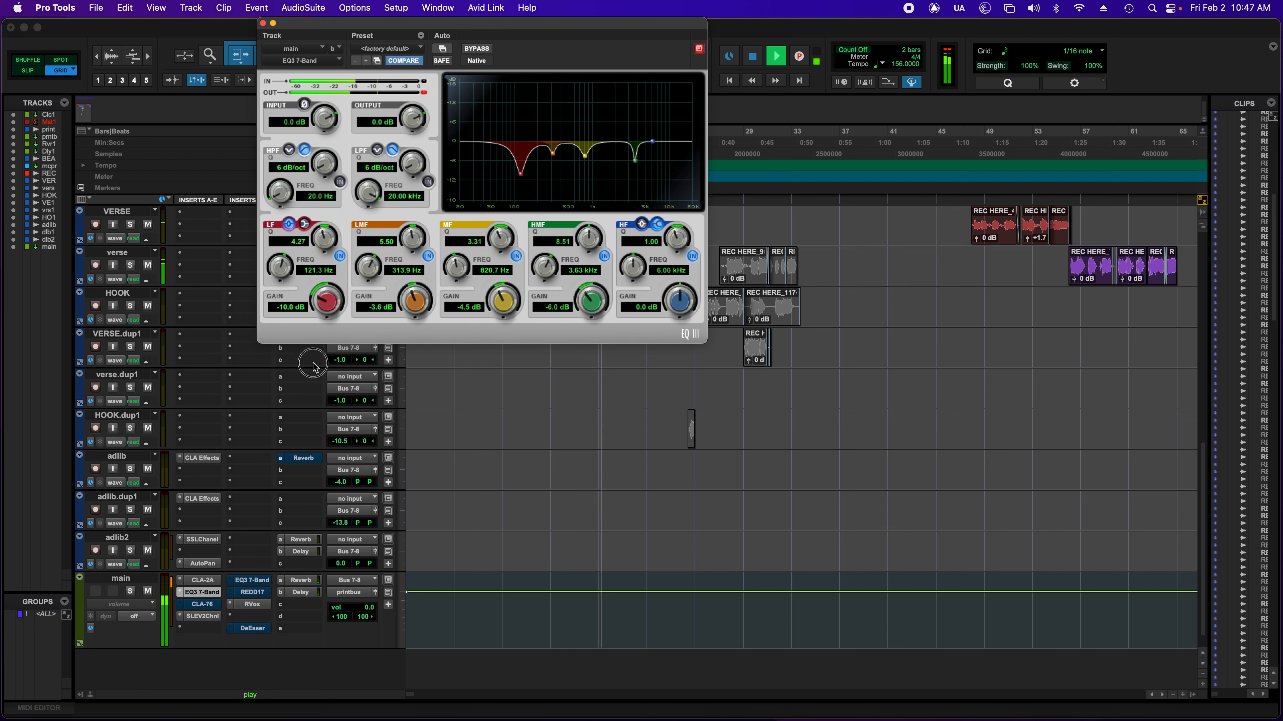
Enable the high-pass filter at 115.4 Hz, 24 dB/oct, and cut the HF band as a 7.32 kHz peak by 3.8 dB with Q 7.85.
left_click(340, 181)
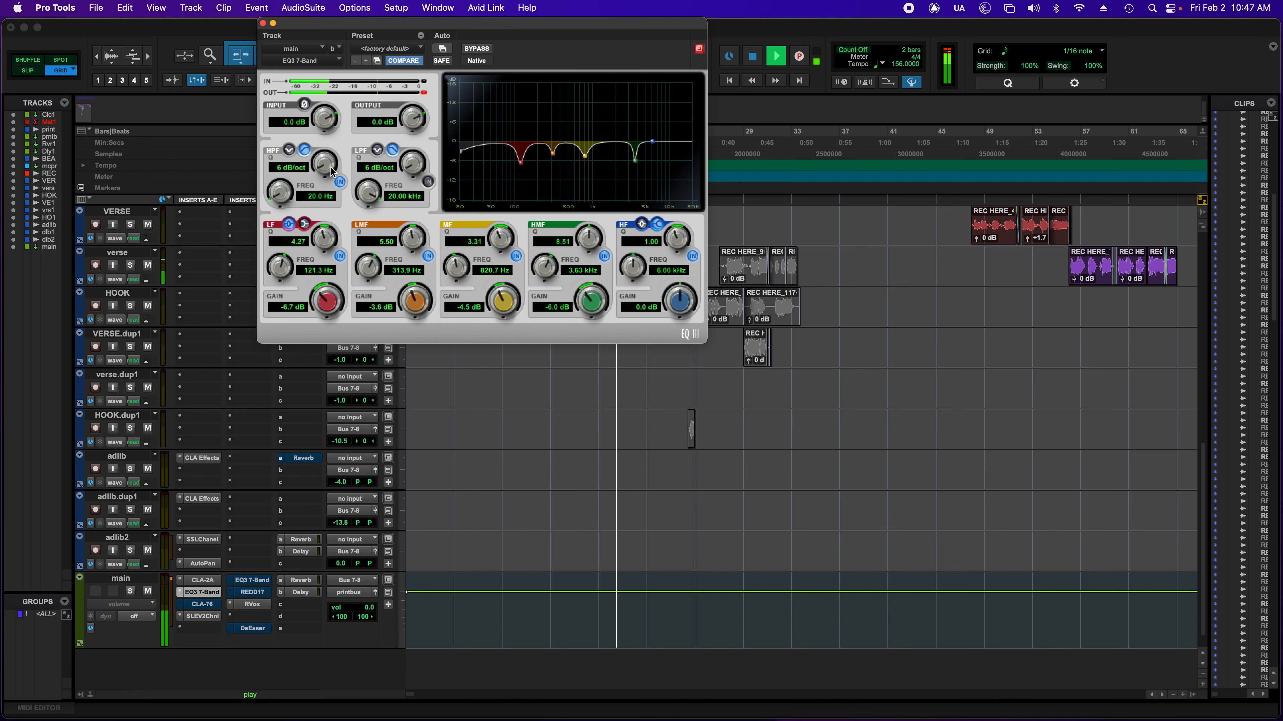
left_click_drag(324, 162, 313, 118)
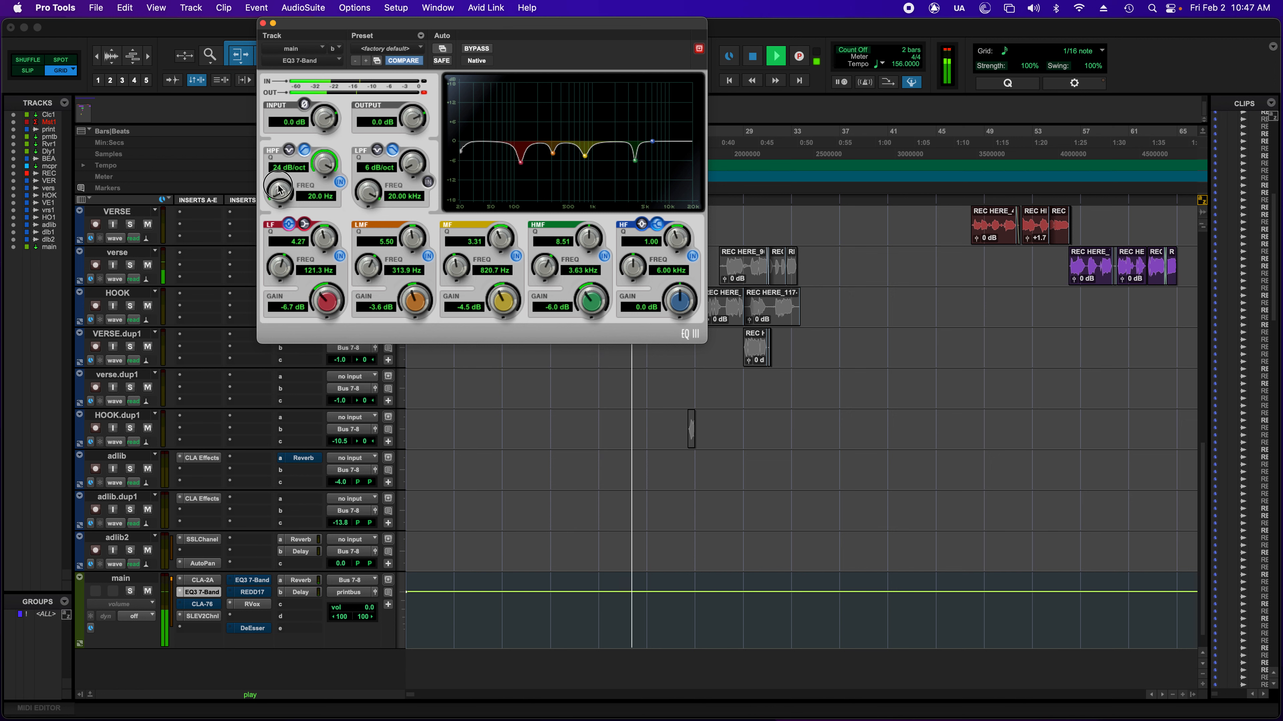
left_click_drag(279, 189, 281, 174)
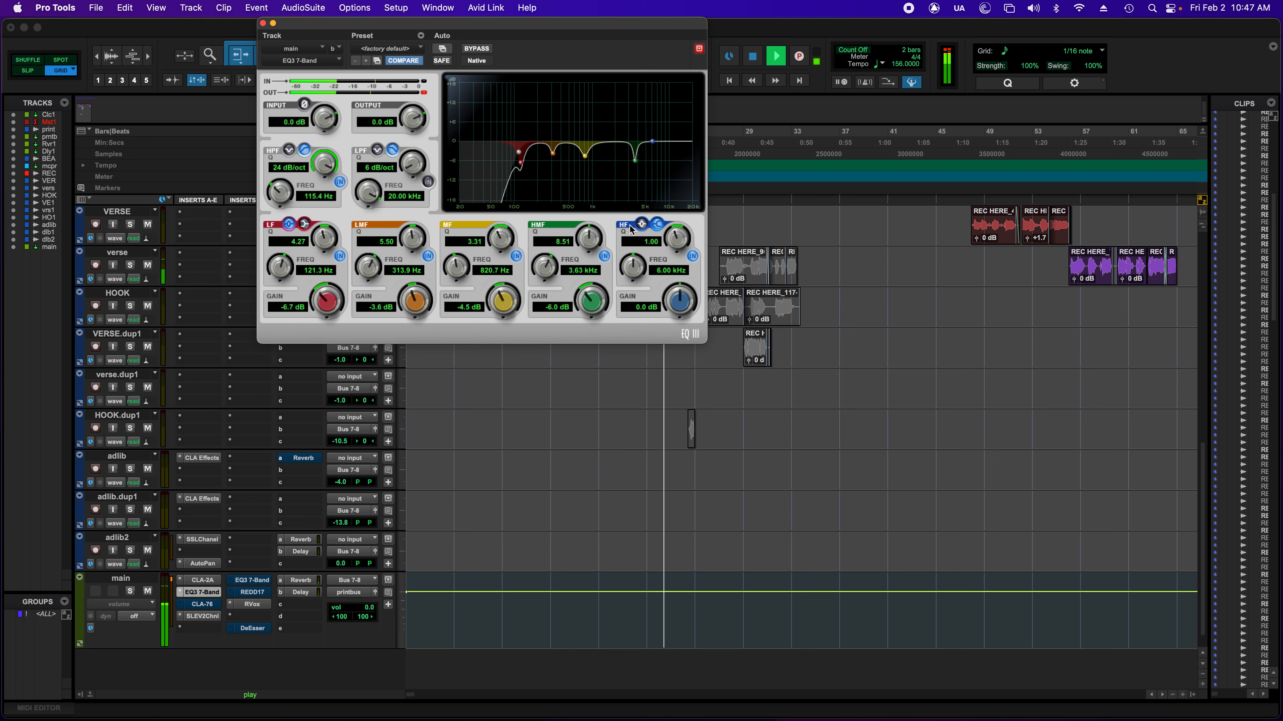
left_click_drag(679, 302, 679, 201)
left_click_drag(633, 266, 675, 378)
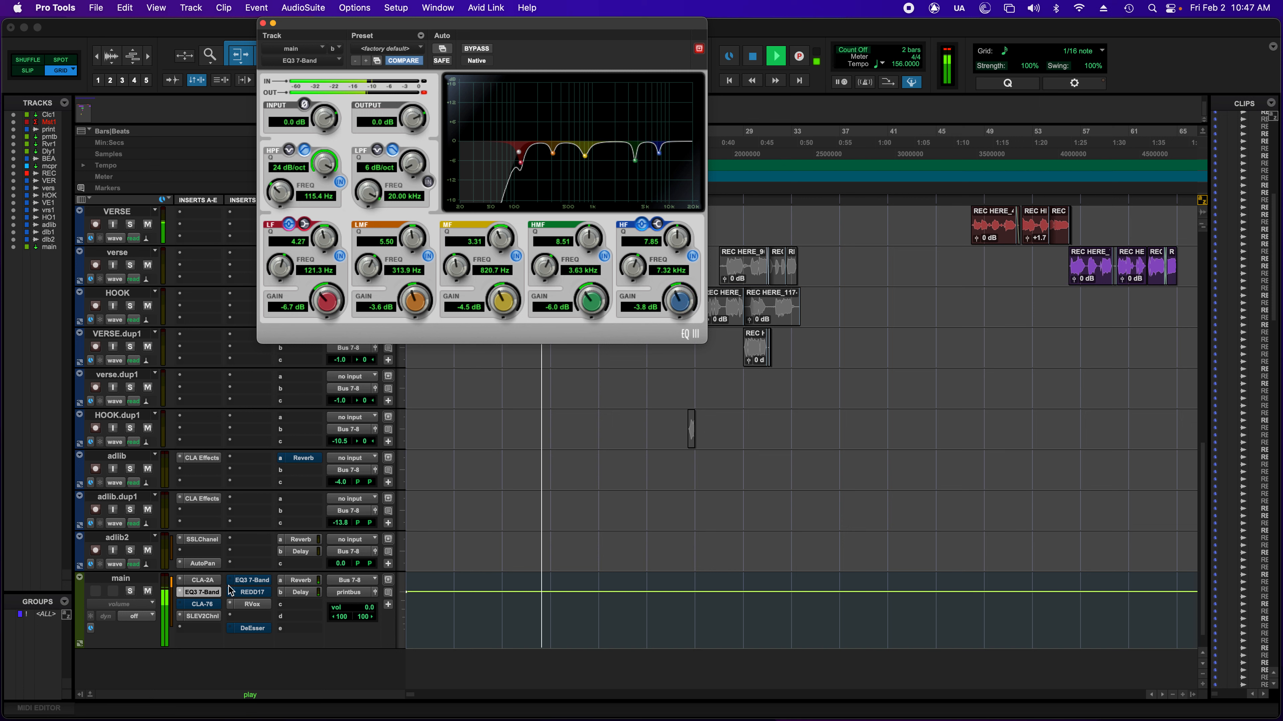
In the main track's SSL EV2 channel, disengage dynamics bypass and gate mode, set the expander range to maximum with a shorter release, and play.
left_click(202, 617)
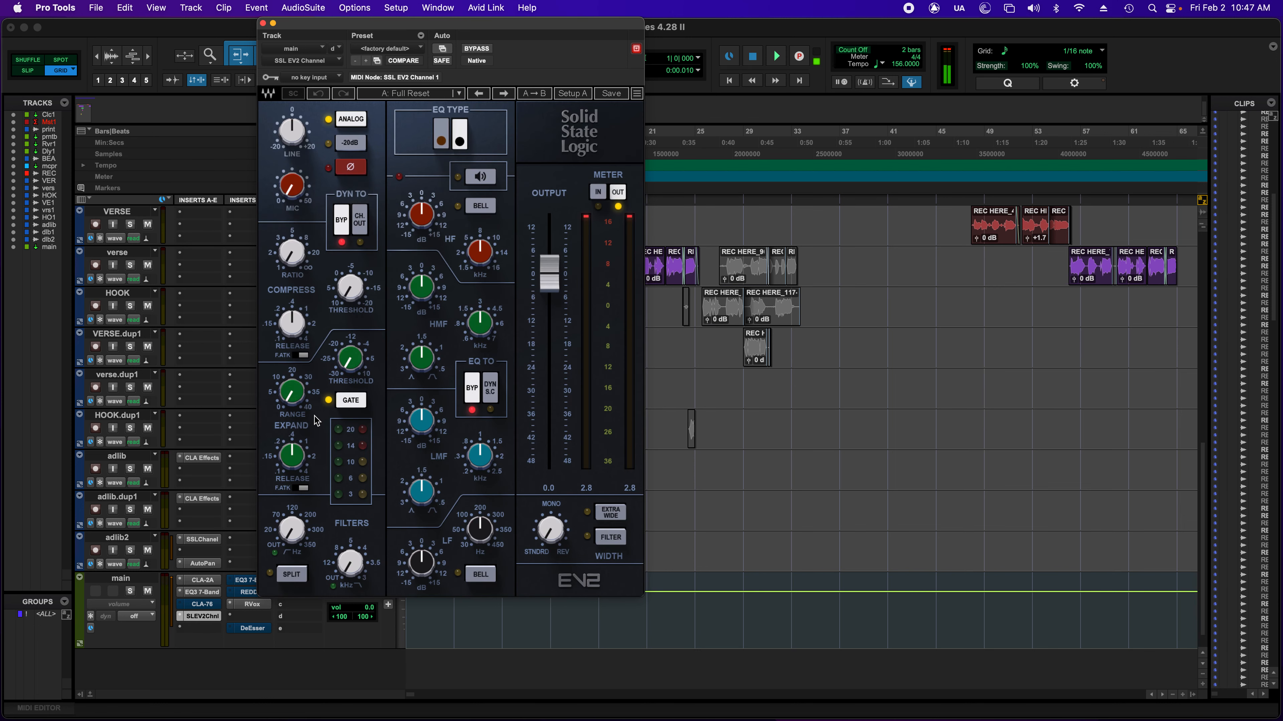
left_click_drag(300, 409, 296, 401)
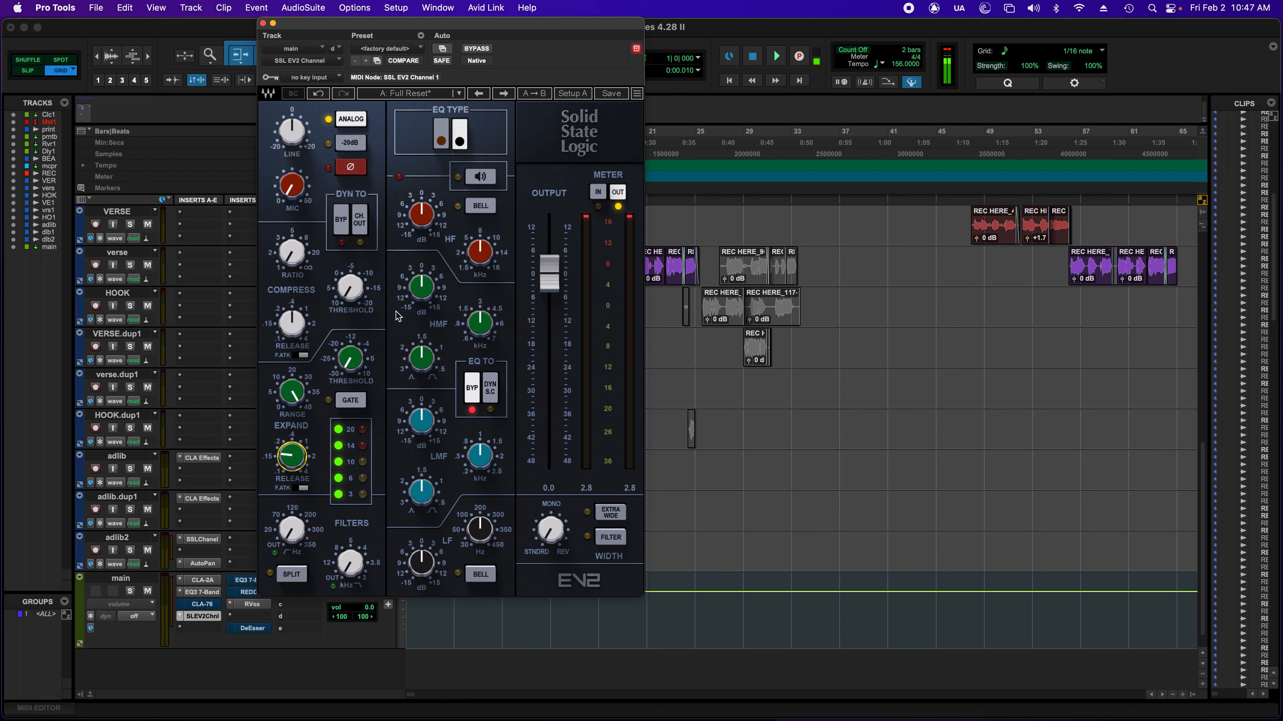
key("space")
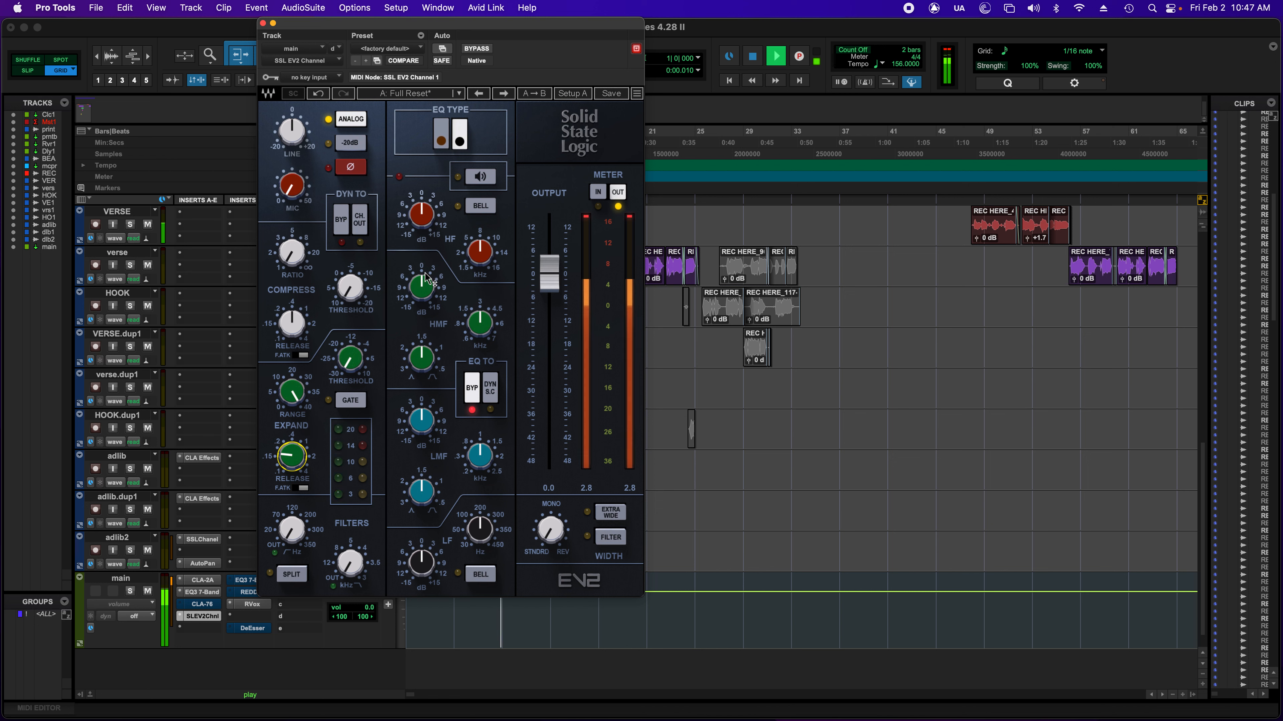
Take the EV2 equalizer out of bypass, boost the HF band near 10.8 kHz, and cut the HMF band by about 3.1 dB.
left_click_drag(424, 224, 424, 215)
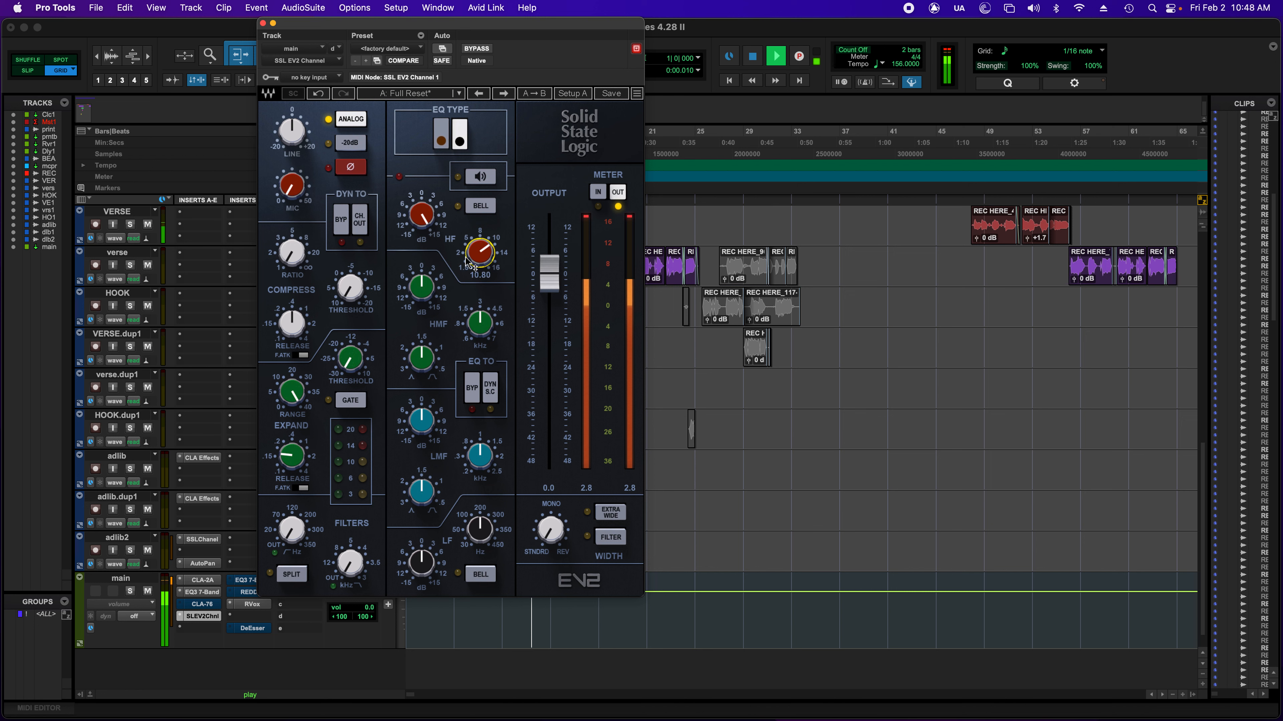
left_click_drag(423, 218, 424, 234)
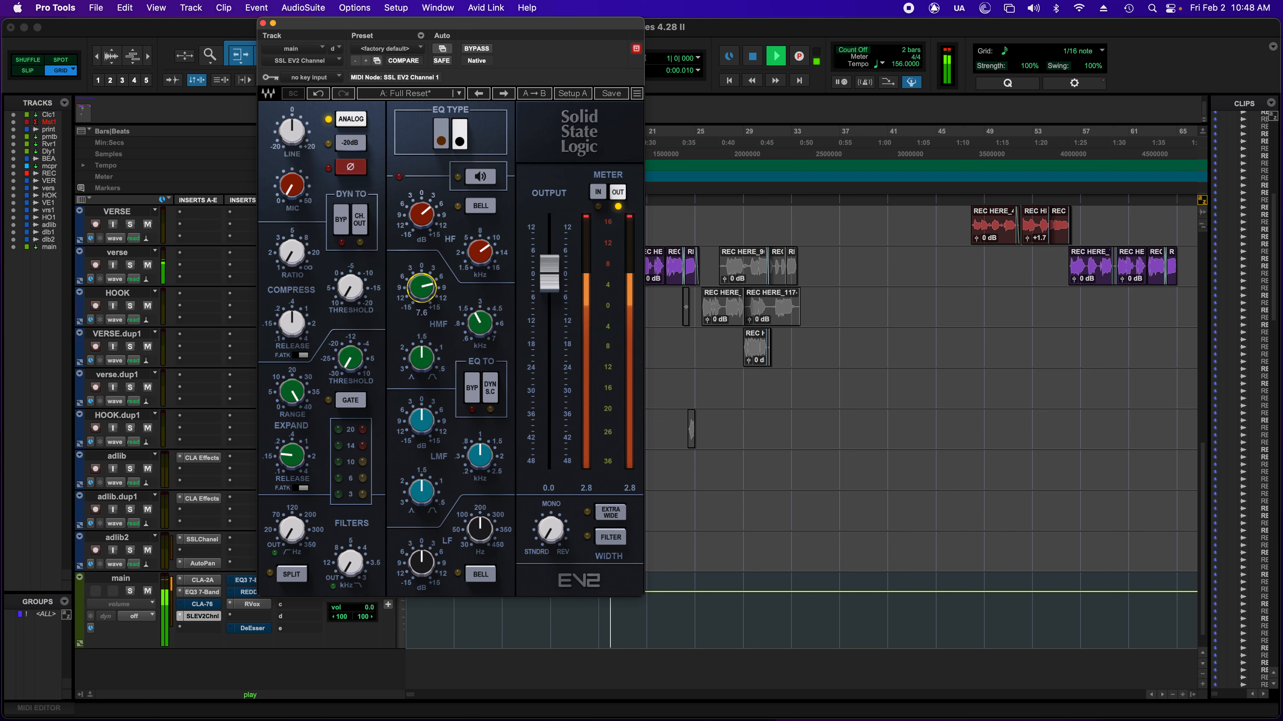
left_click_drag(421, 288, 421, 298)
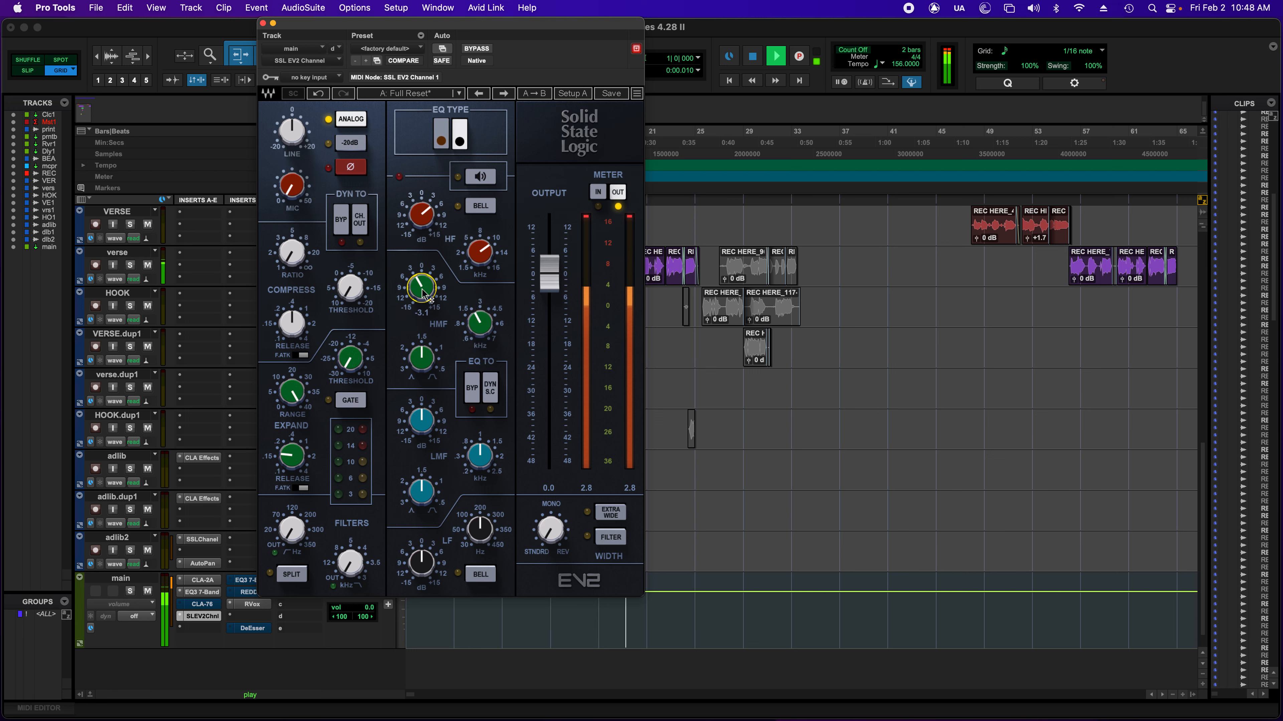
Sweep the EV2's LMF band to a lower frequency with a boost, and reduce its gain to a slight cut.
left_click(424, 429)
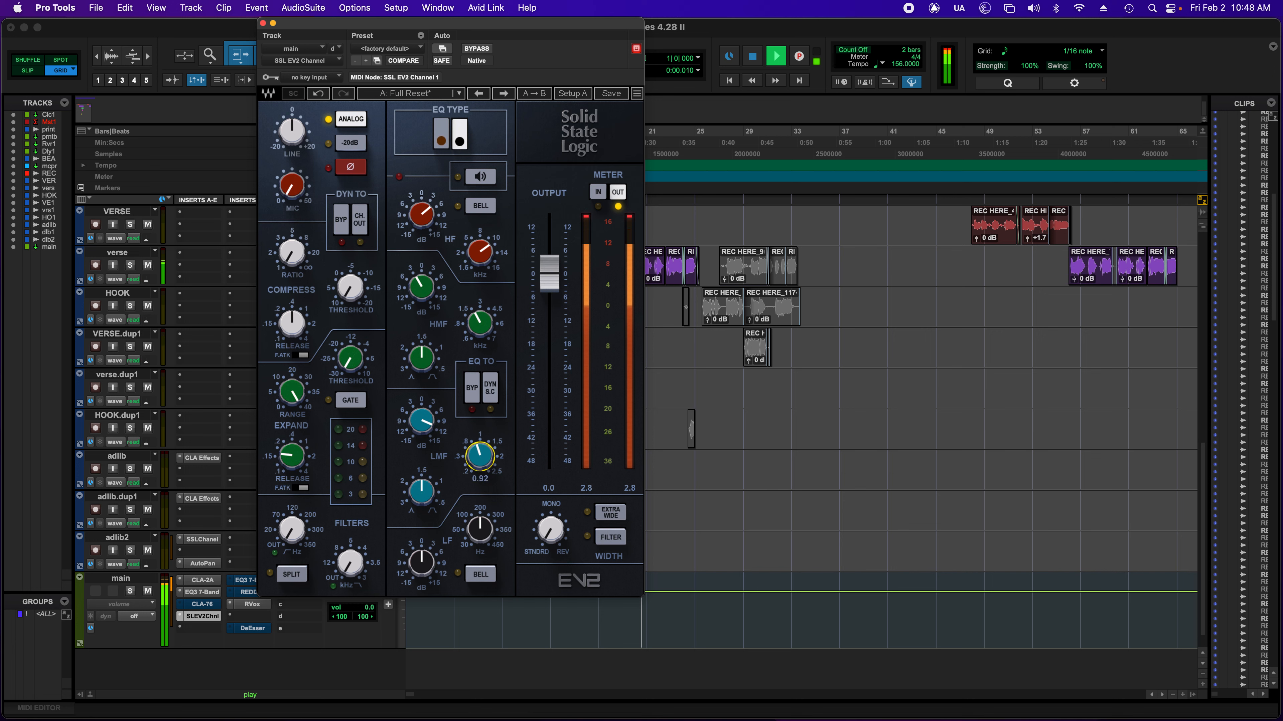
left_click_drag(479, 457, 479, 465)
mouse_move(421, 421)
left_mouse_down()
mouse_move(421, 483)
mouse_move(421, 431)
left_mouse_up()
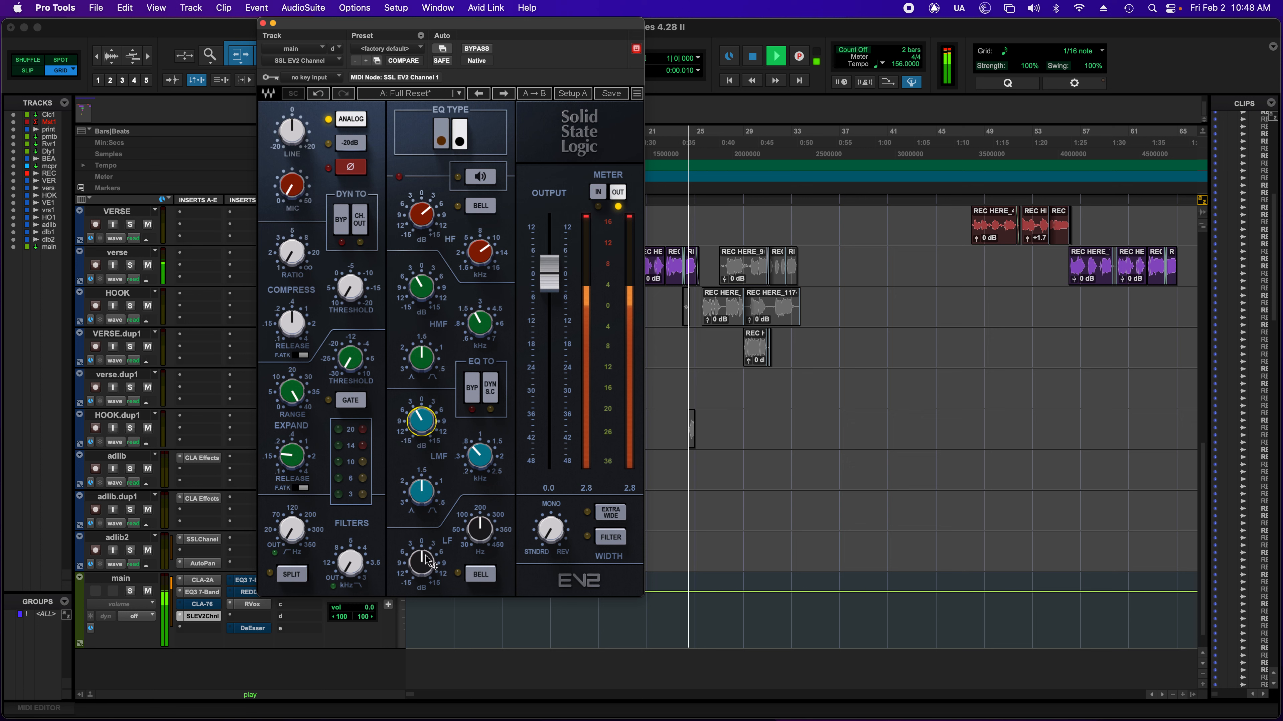
Switch the EV2's LF band to bell with a higher frequency and a slight cut, and engage the high-pass filter around 120 Hz.
left_click(475, 572)
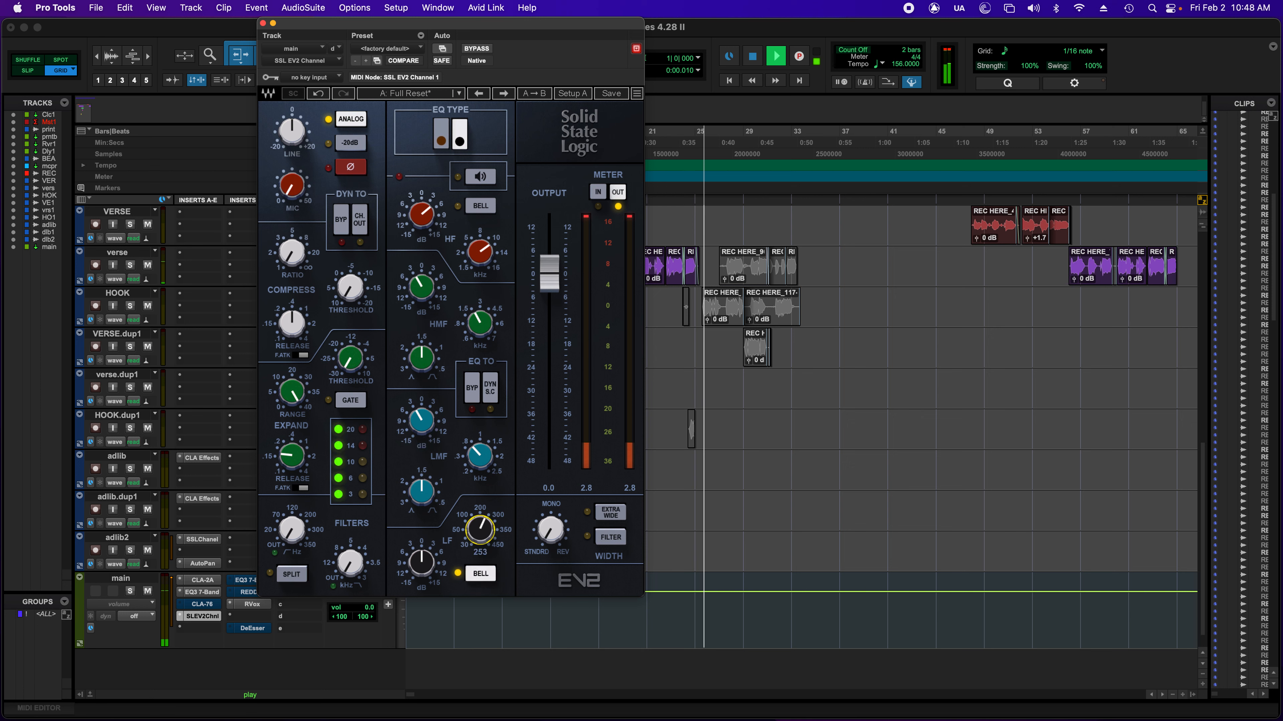
key("space")
key("space")
left_click_drag(422, 557, 482, 540)
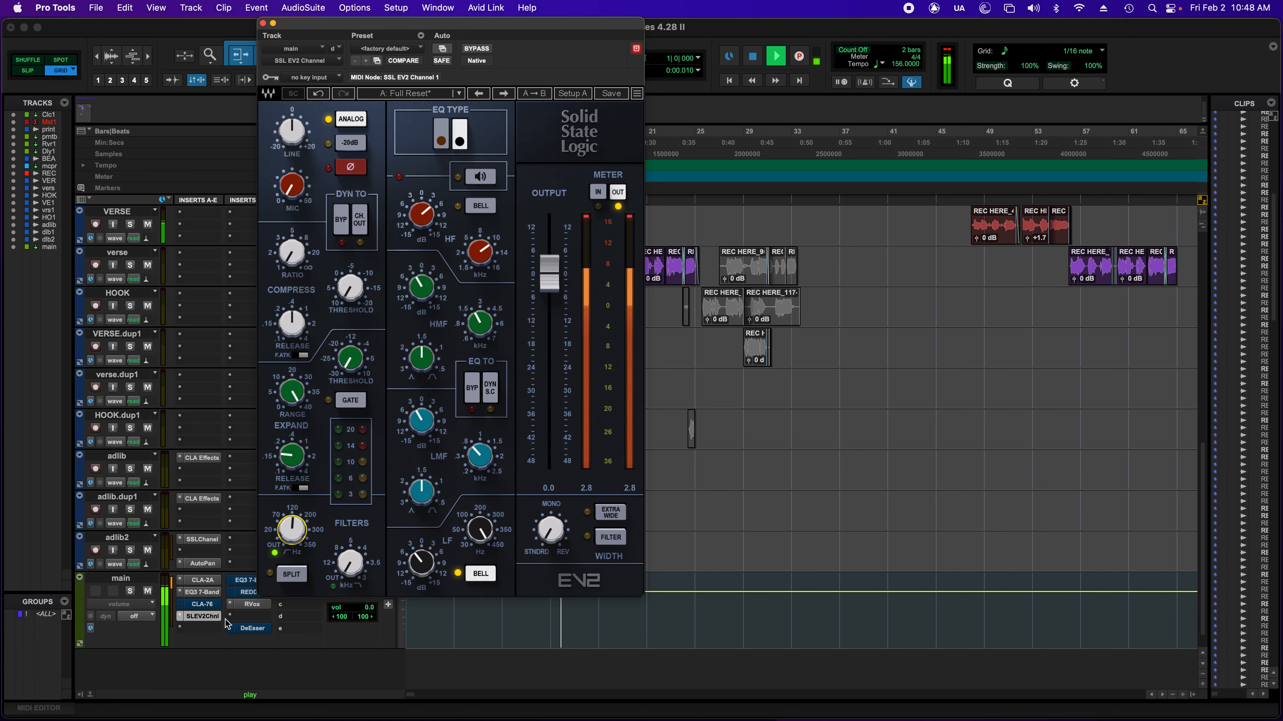
Open the CLA-2A on the main track, fine-tune its peak reduction and gain during playback, and restart playback to listen.
left_click(202, 582)
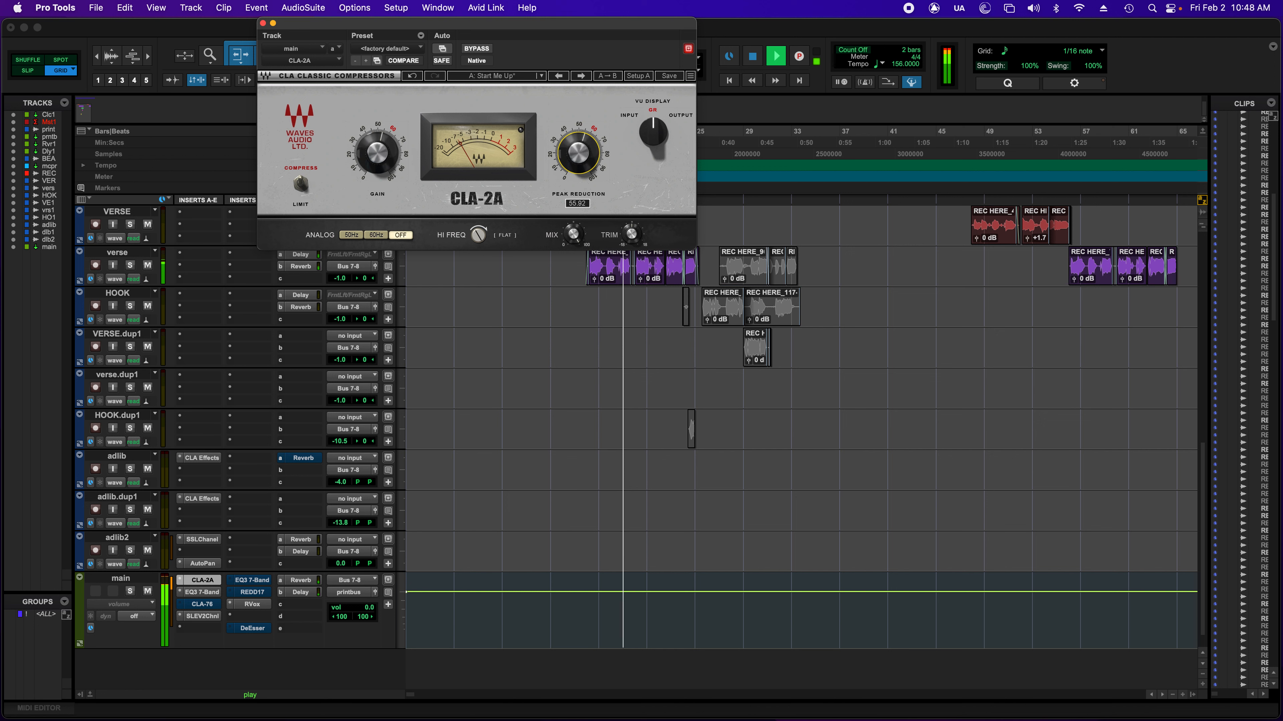
left_click_drag(393, 150, 394, 150)
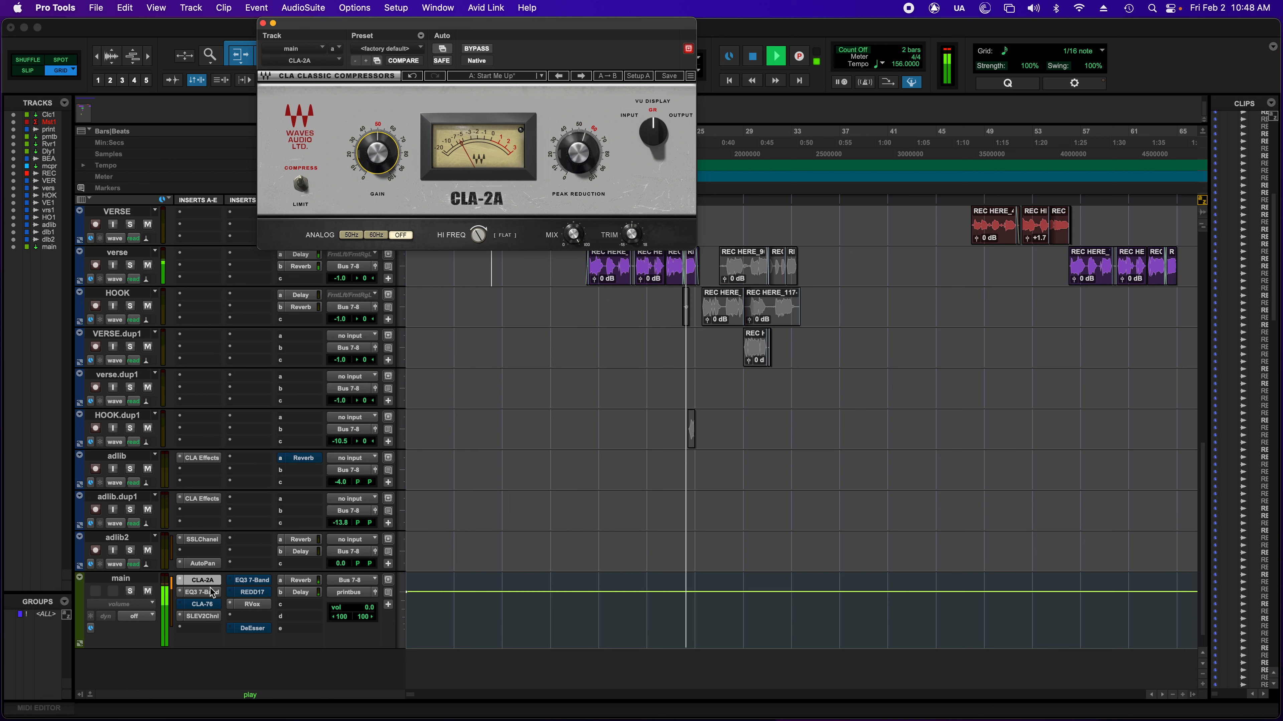
key("space")
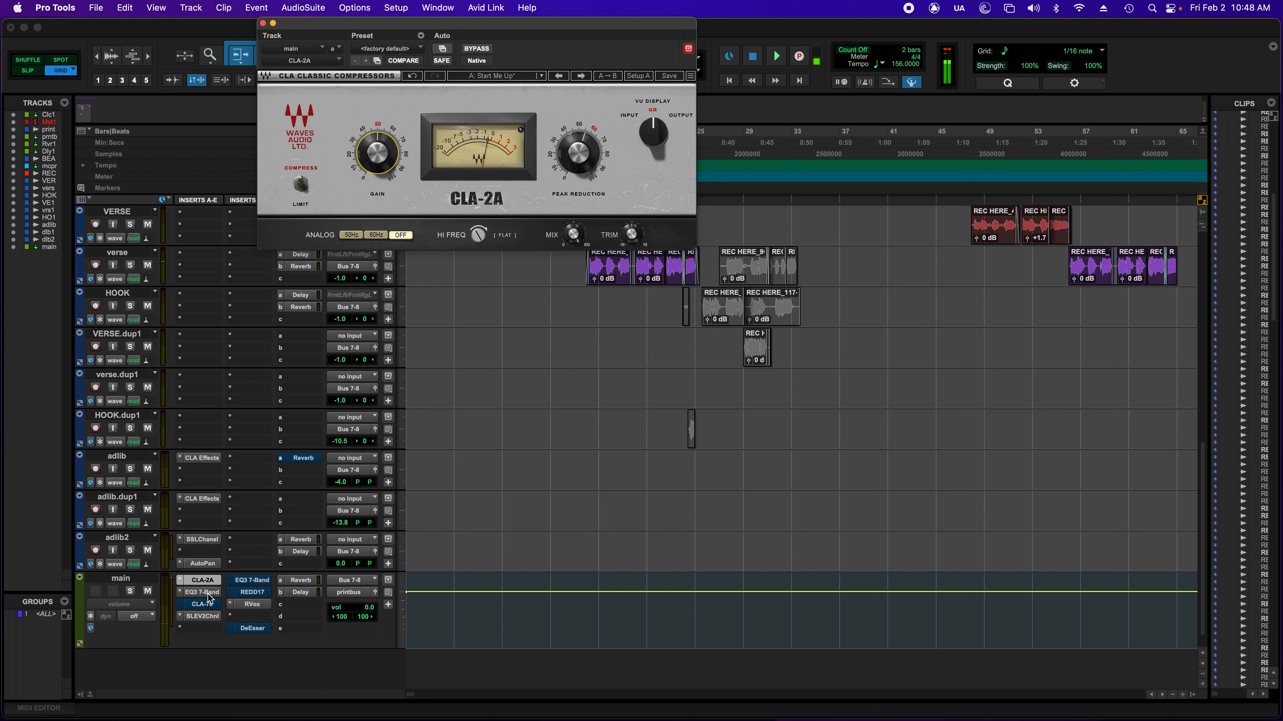
key("space")
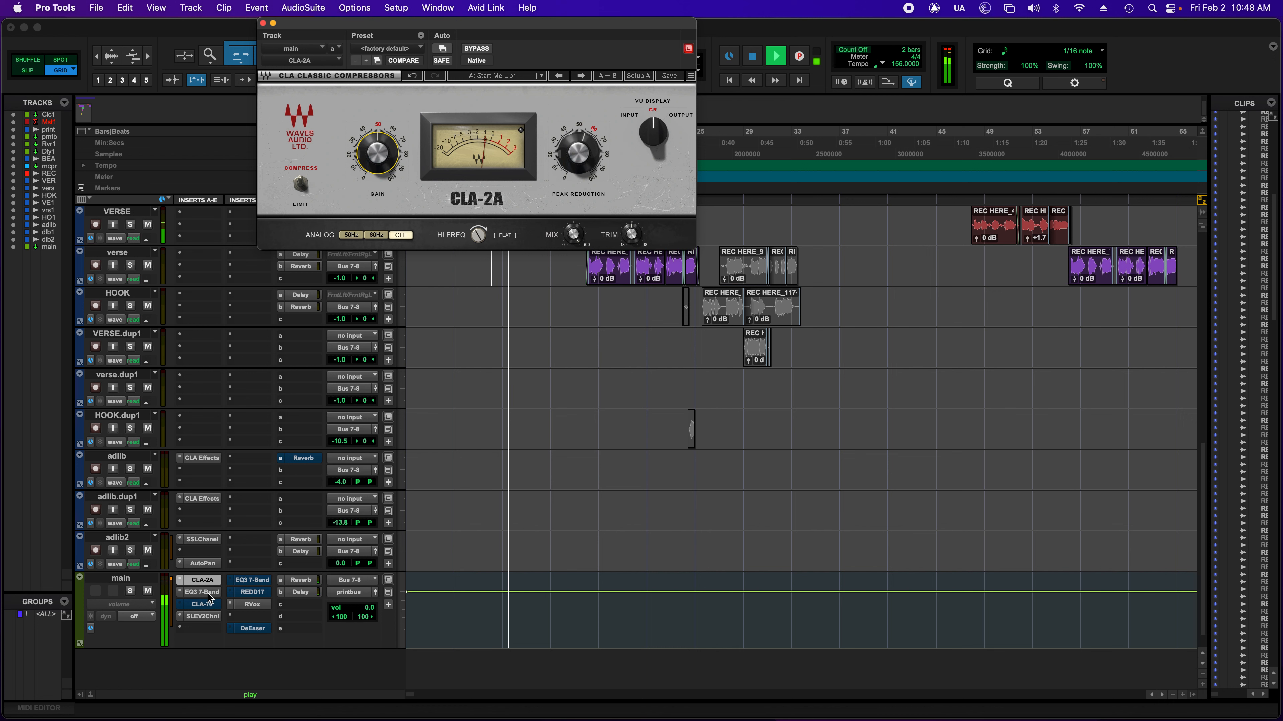
In the main track's first EQ3 7-Band, sweep a boosted HF band, set it to 6.07 kHz, -6.6 dB gain and Q 3.80, and close the equalizer.
left_click(209, 595)
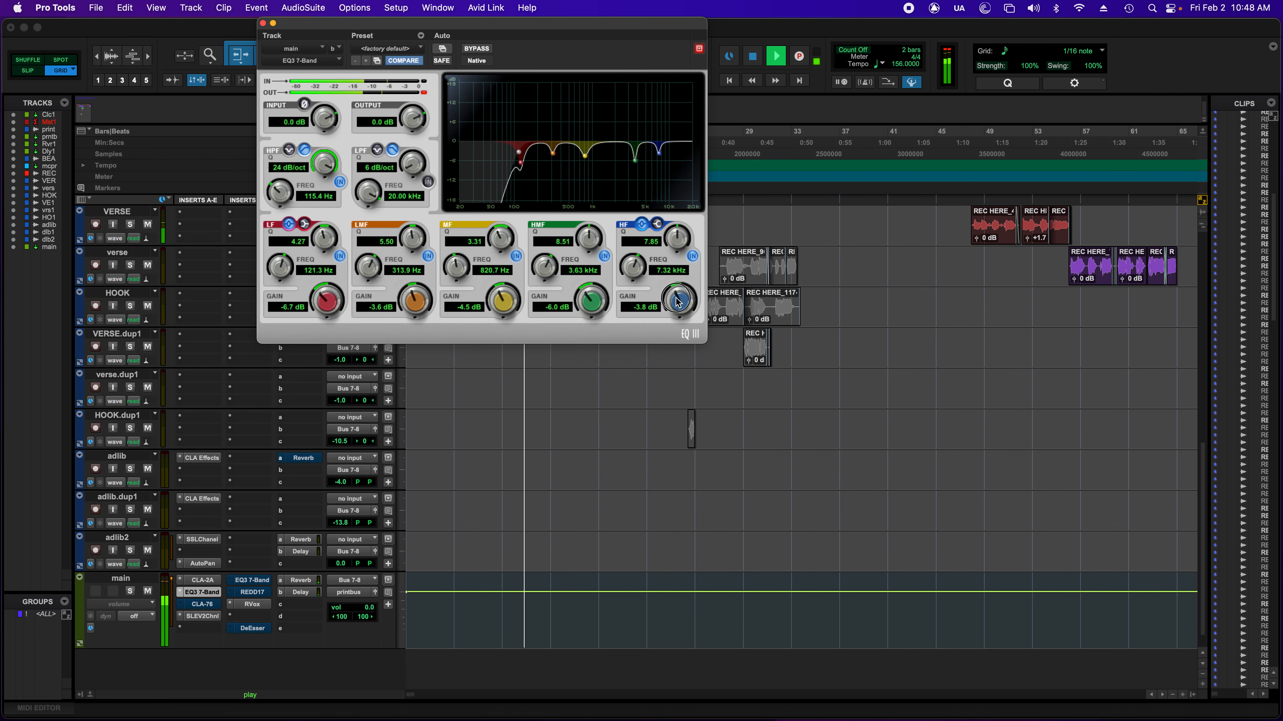
left_click_drag(680, 299, 677, 223)
mouse_move(639, 262)
left_mouse_down()
mouse_move(645, 253)
mouse_move(643, 271)
left_mouse_up()
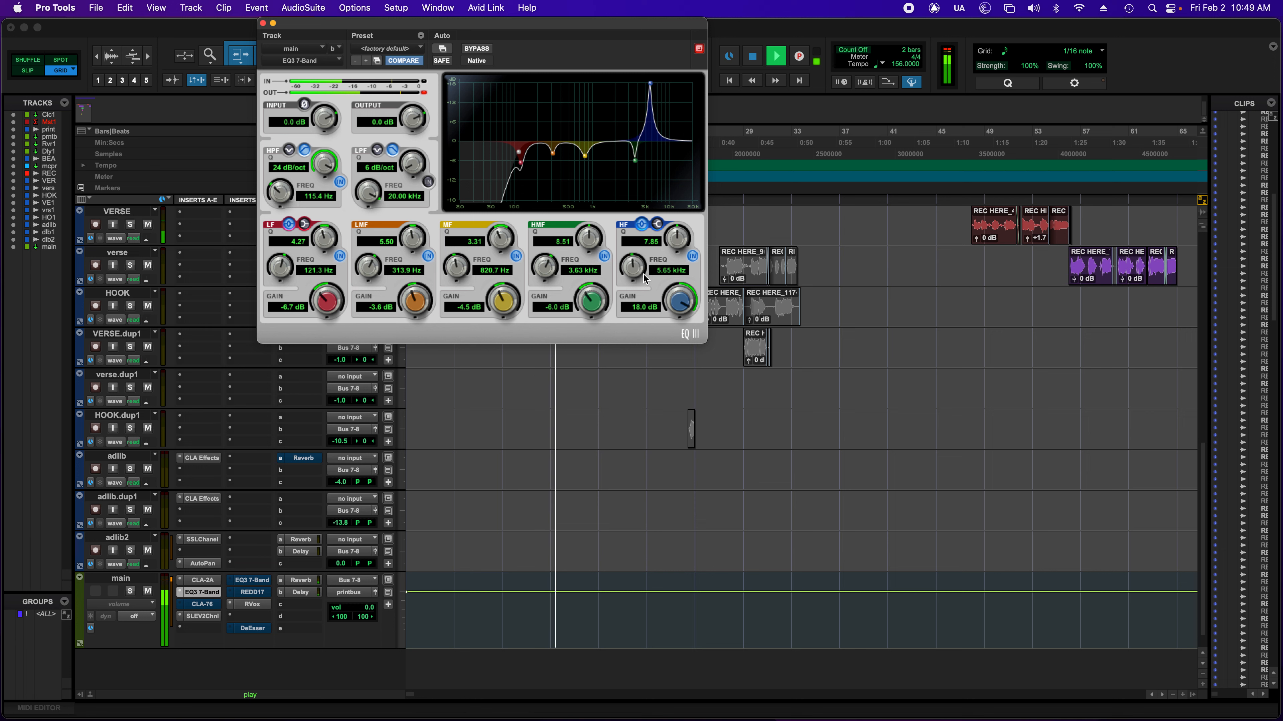
left_click_drag(679, 304, 669, 347)
left_click_drag(677, 240, 673, 250)
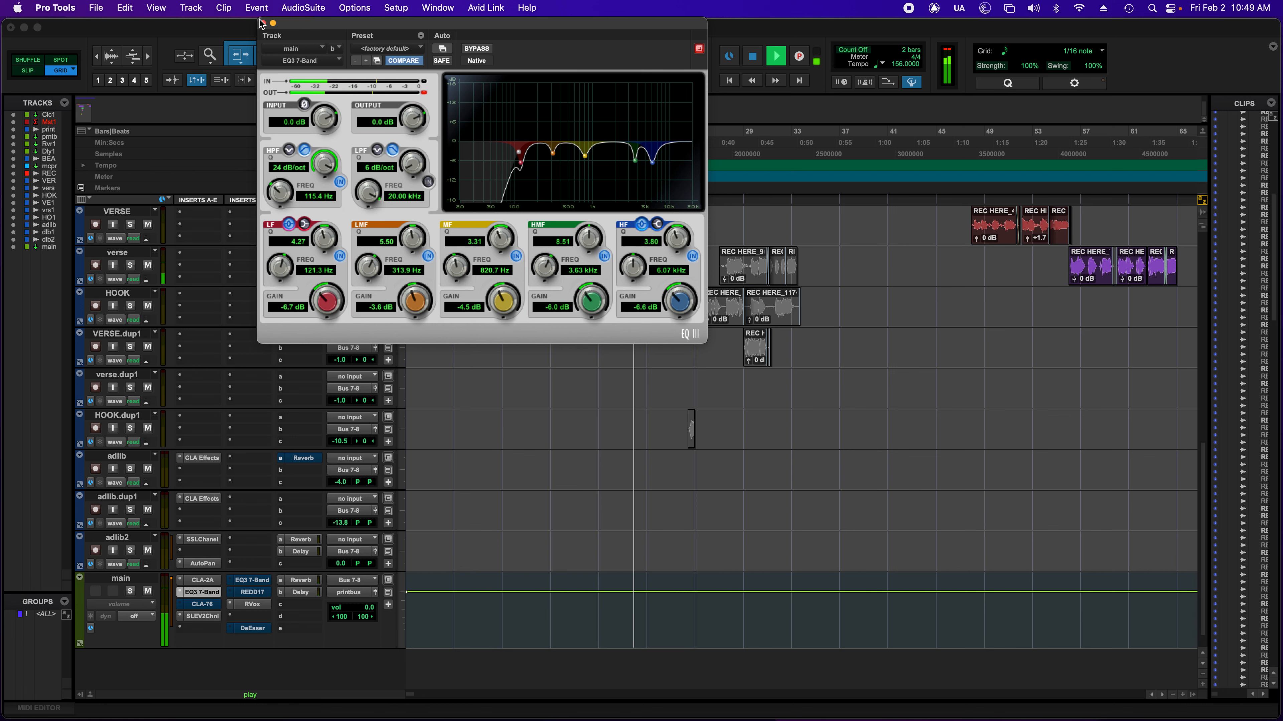
left_click(262, 23)
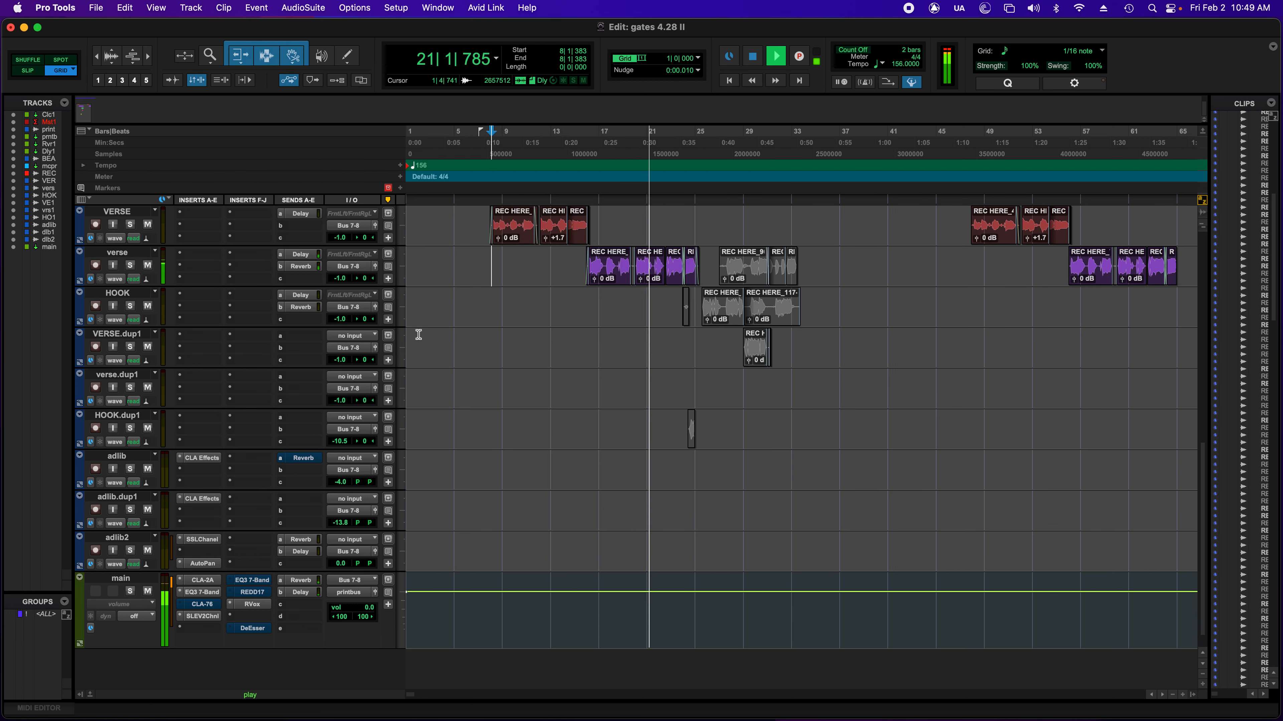
Play the vocals to compare the main track with its CLA-2A, first EQ3 7-Band and SSL EV2 inserts bypassed and active, and stop playback.
scroll(418, 335, "up", 3)
scroll(419, 337, "down", 4)
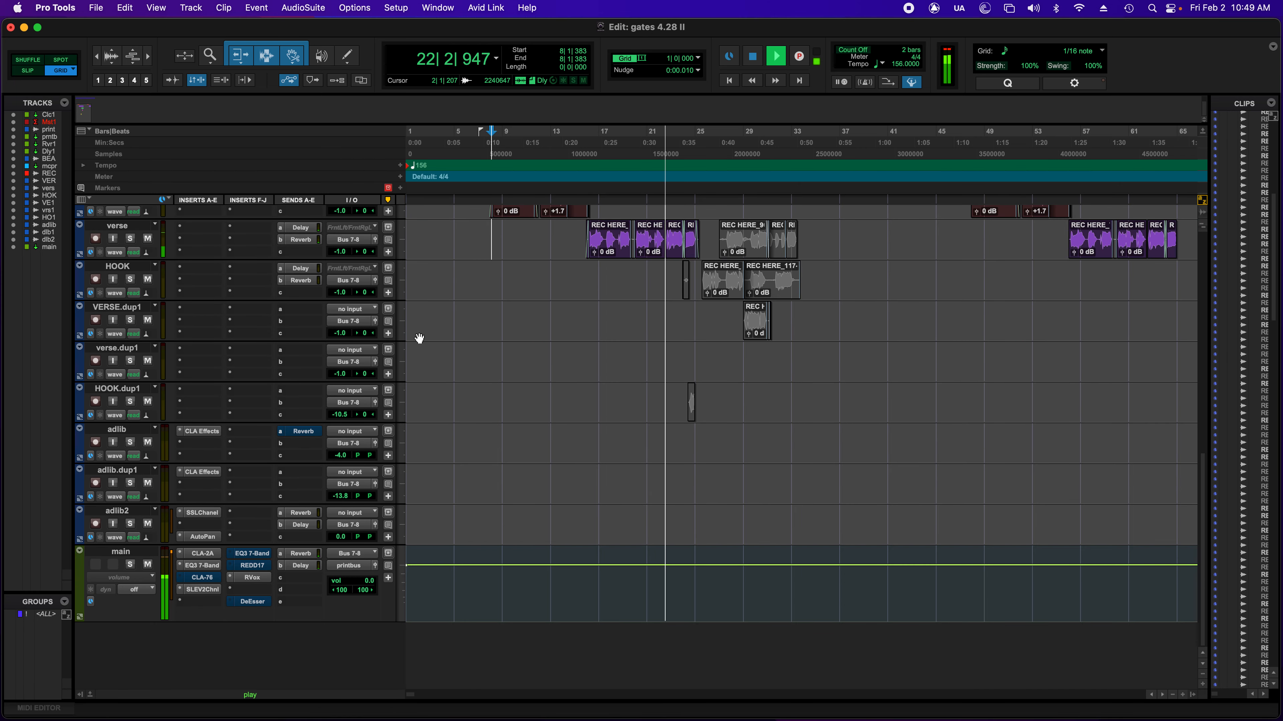
key("space")
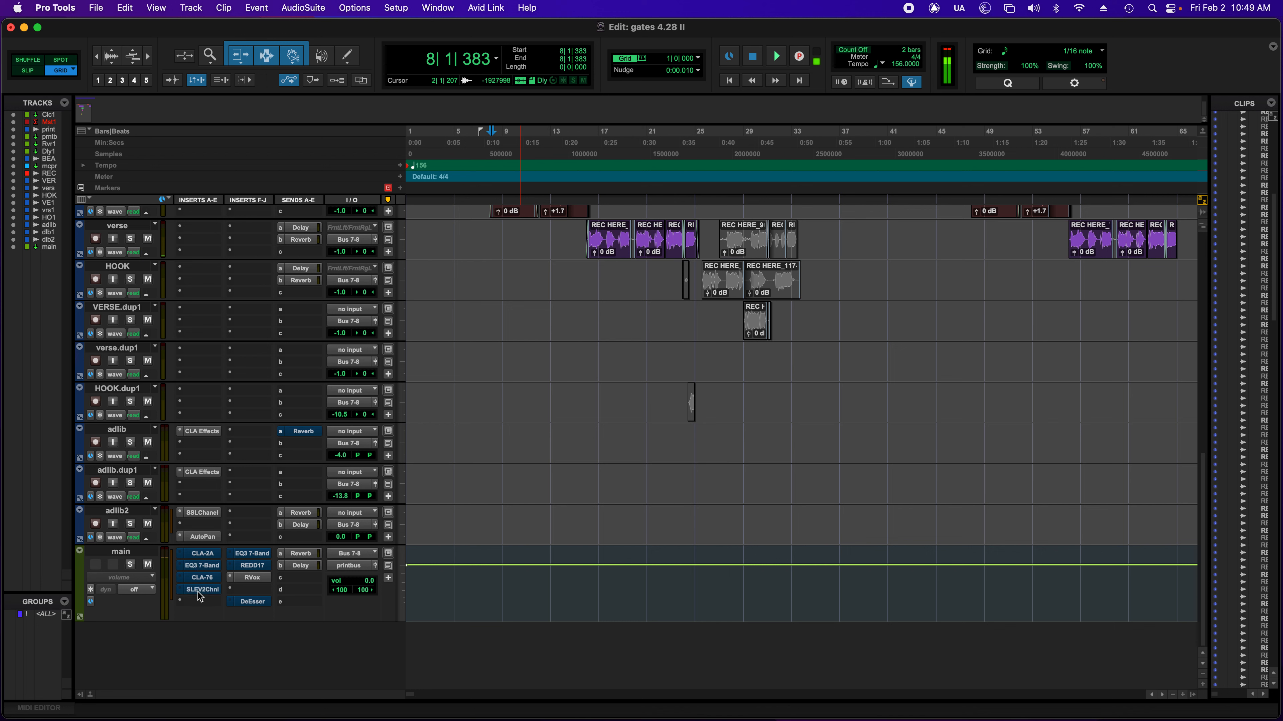
key("space")
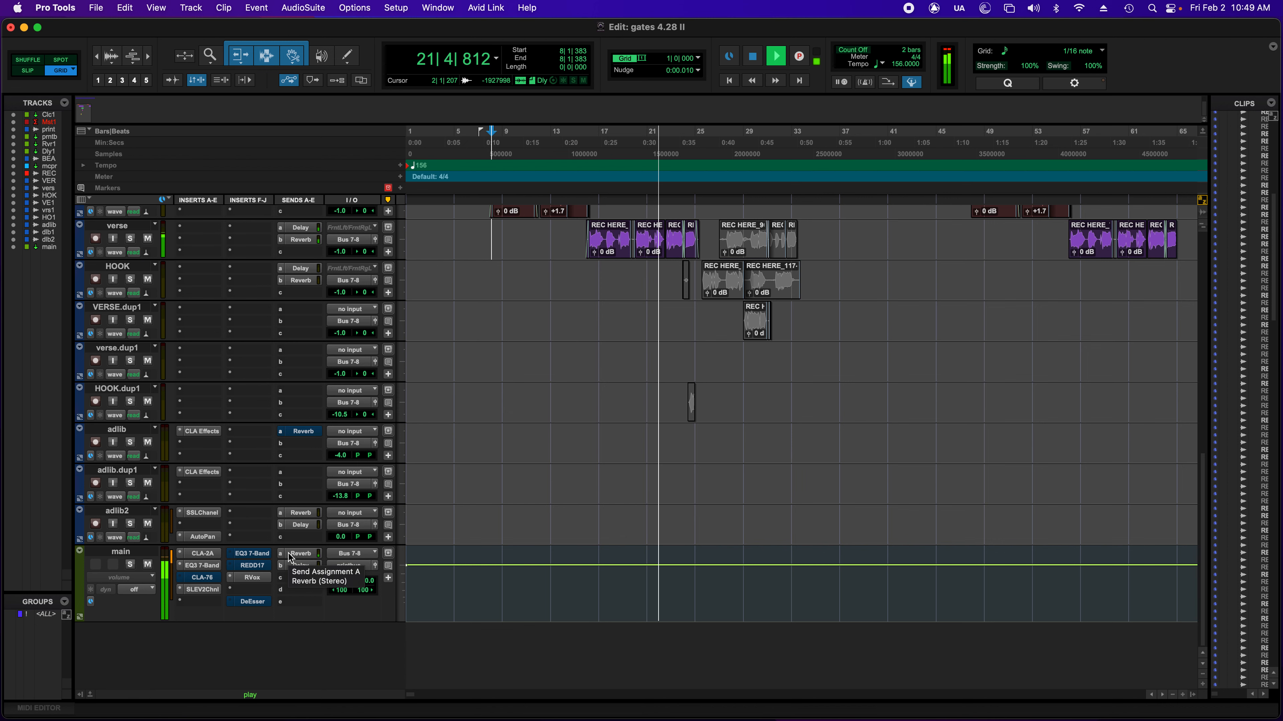
scroll(452, 503, "up", 5)
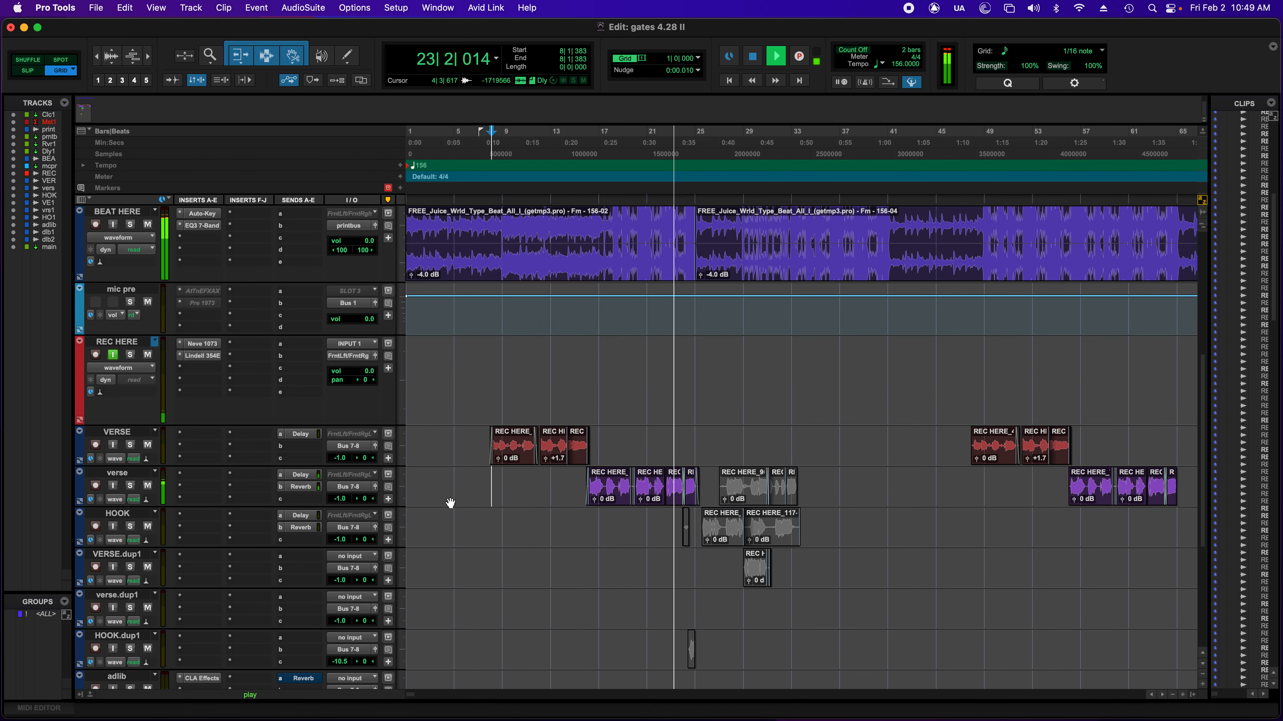
scroll(453, 504, "down", 2)
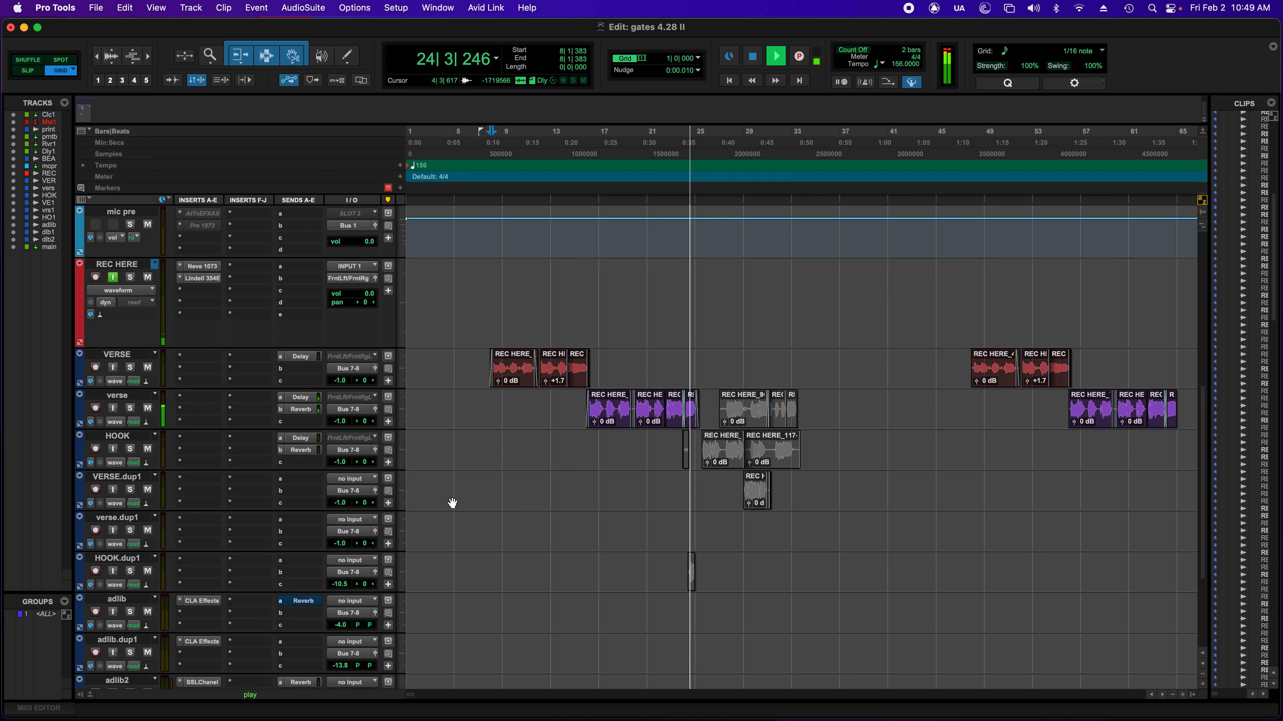
key("space")
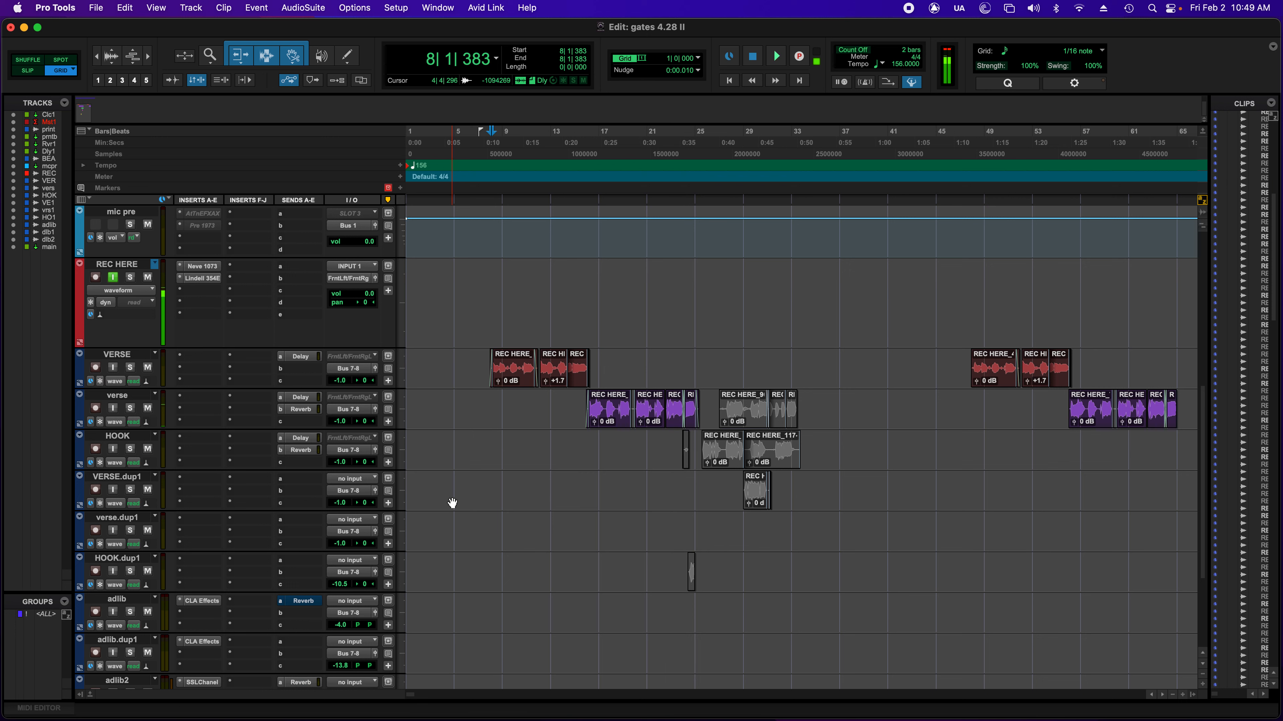